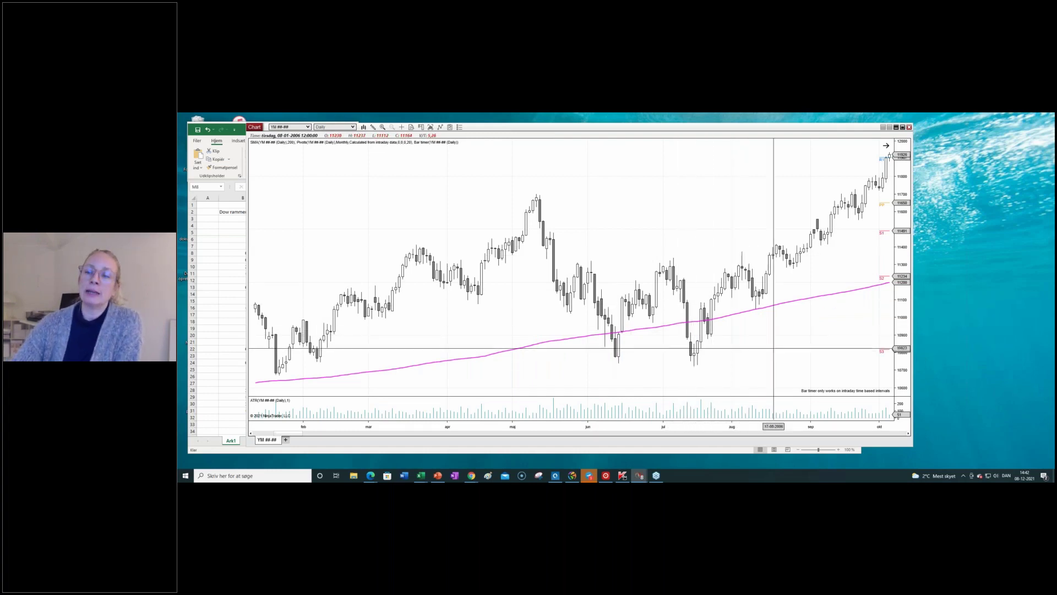
# Examine how the daily Dow price meets the 200-period SMA, moving through the chart from mid-2006 to late 2009.
pyautogui.scroll(-10, 777, 347)
pyautogui.scroll(-15, 737, 357)
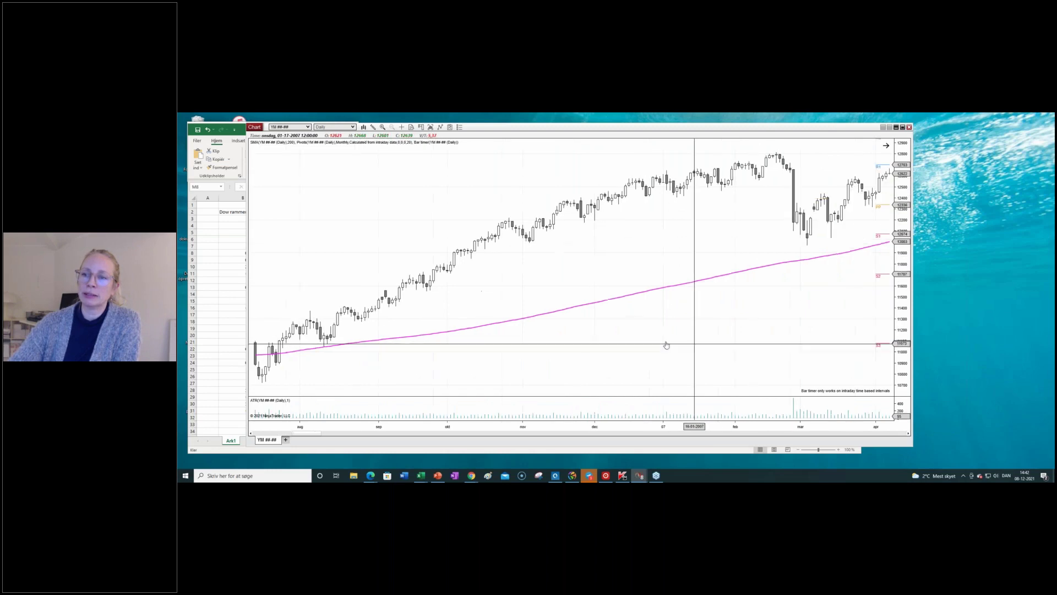
pyautogui.scroll(-15, 650, 367)
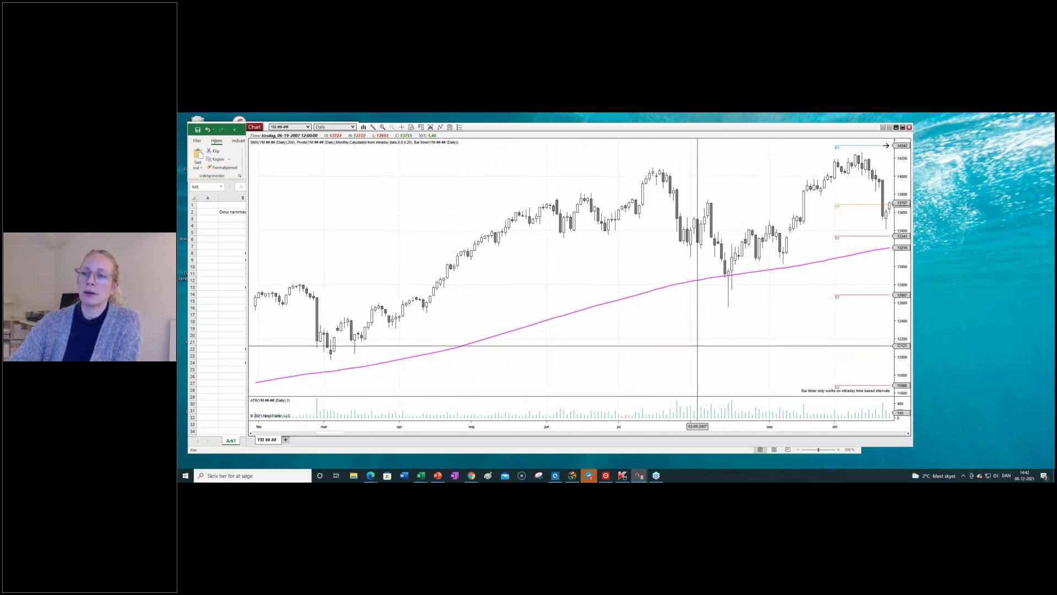
pyautogui.scroll(-6, 634, 332)
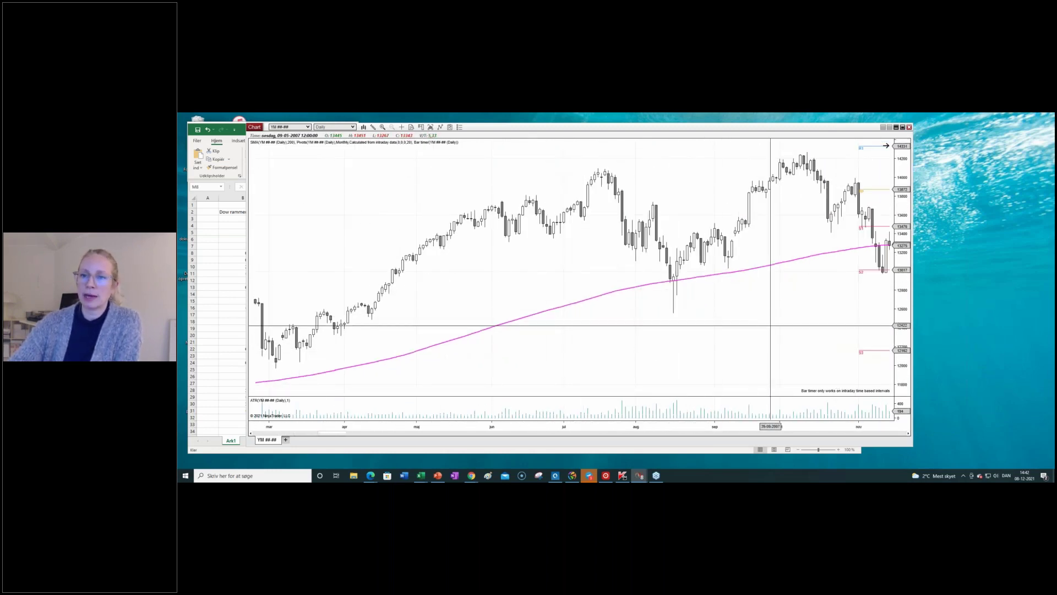
pyautogui.scroll(-5, 634, 332)
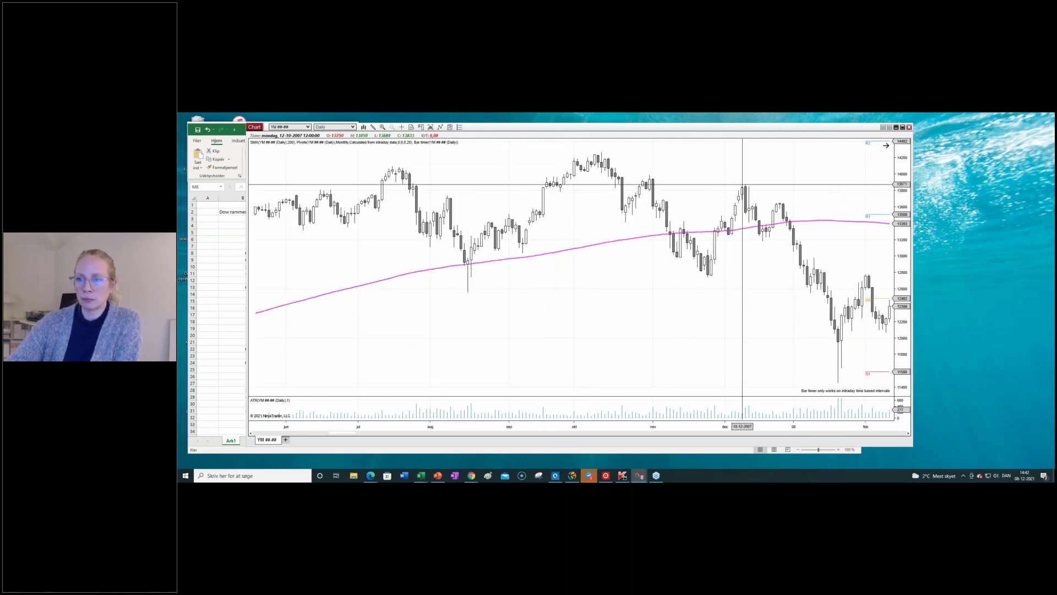
pyautogui.scroll(-15, 764, 325)
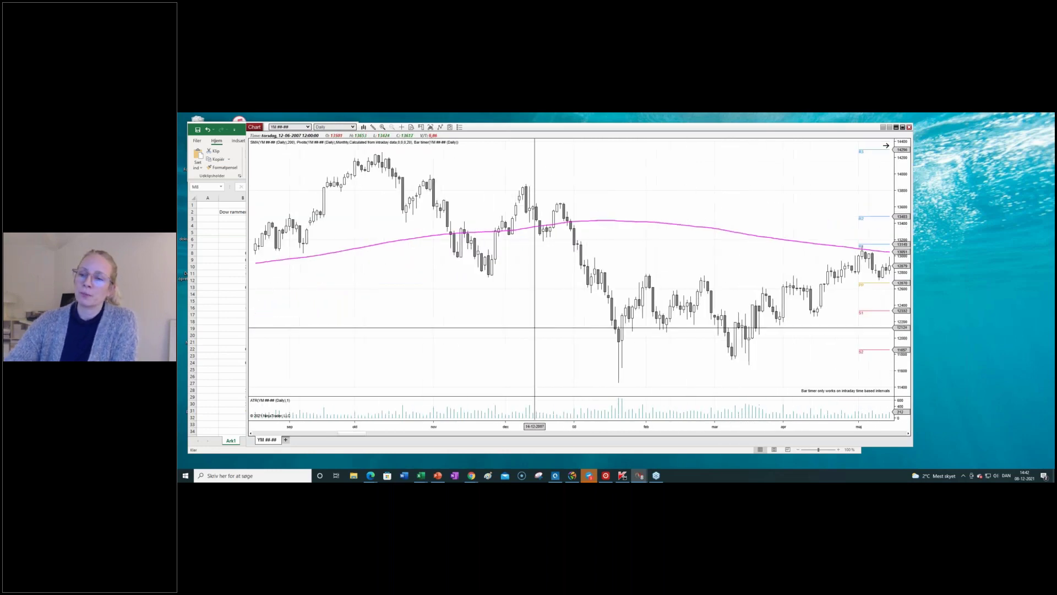
pyautogui.scroll(-5, 724, 343)
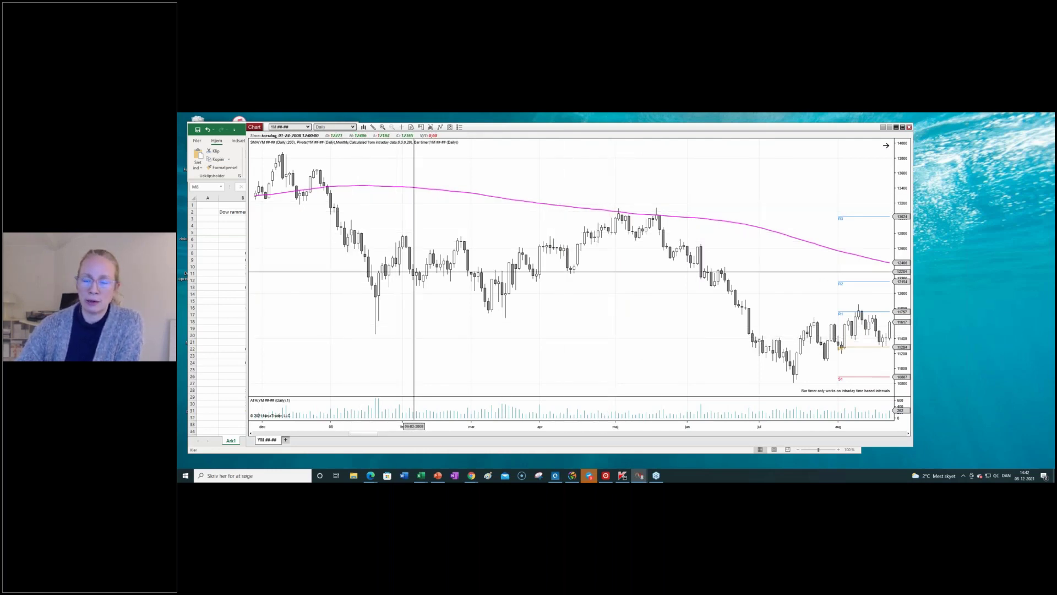
pyautogui.moveTo(594, 304); pyautogui.dragTo(335, 293)
pyautogui.moveTo(549, 309); pyautogui.dragTo(401, 302)
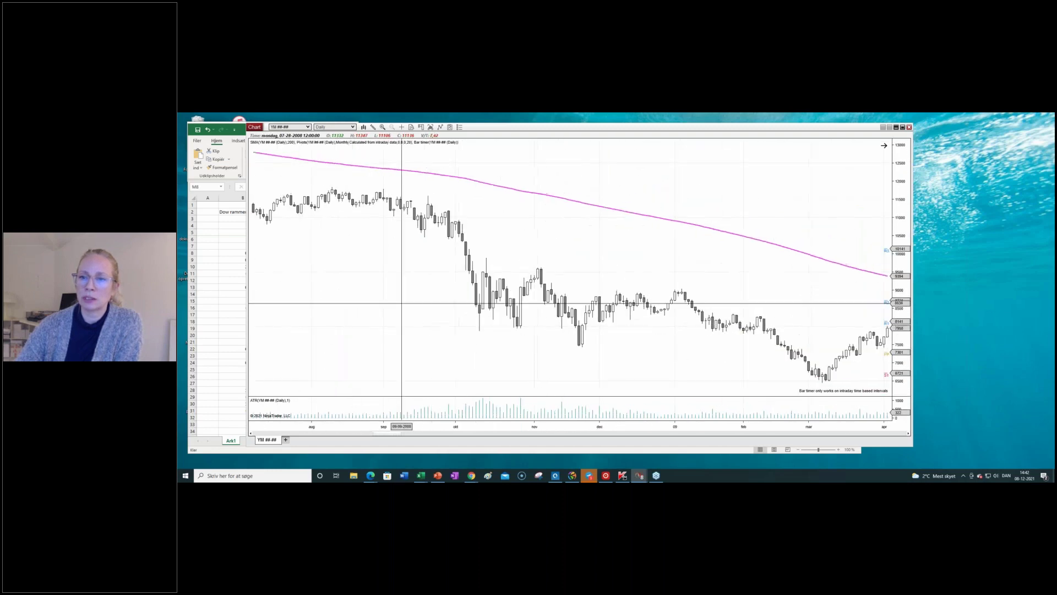
pyautogui.moveTo(556, 276); pyautogui.dragTo(308, 311)
pyautogui.moveTo(495, 311); pyautogui.dragTo(354, 311)
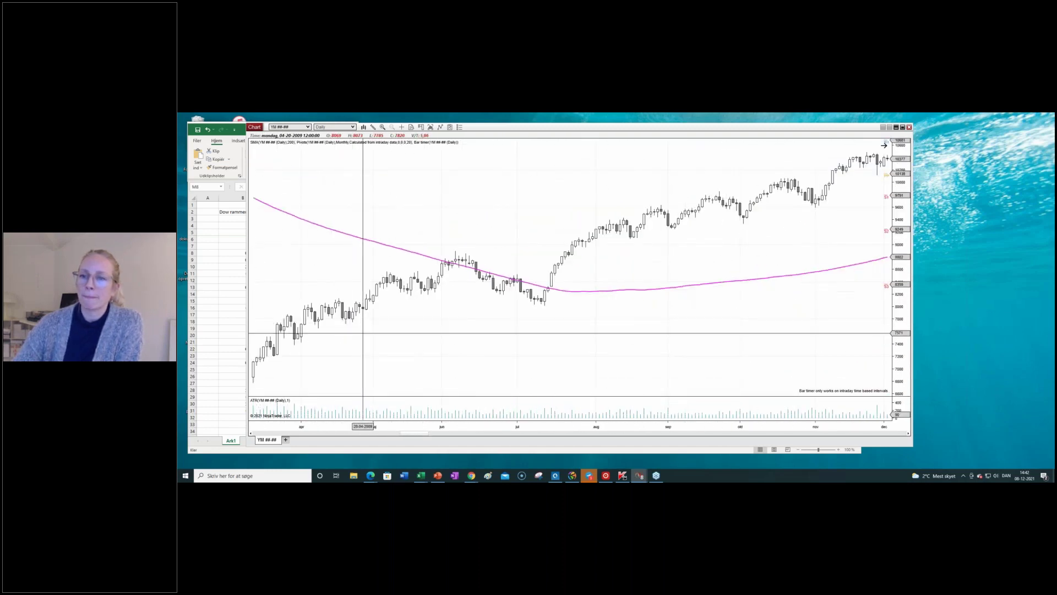
# Switch to the 200 sma dow workbook in Excel and enlarge the sheet to 130%.
pyautogui.click(221, 130)
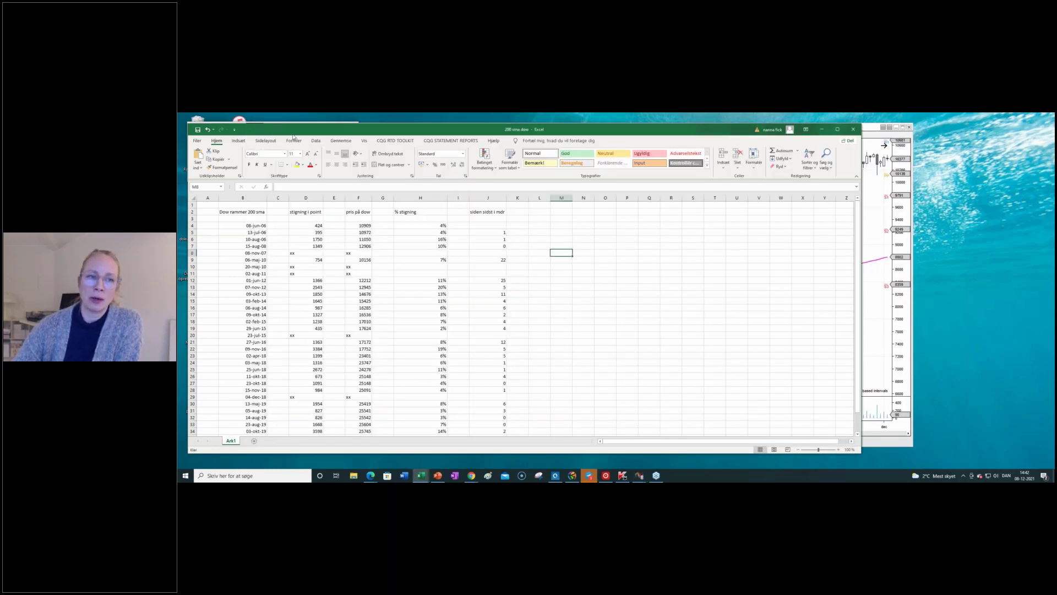
pyautogui.moveTo(294, 130); pyautogui.dragTo(298, 131)
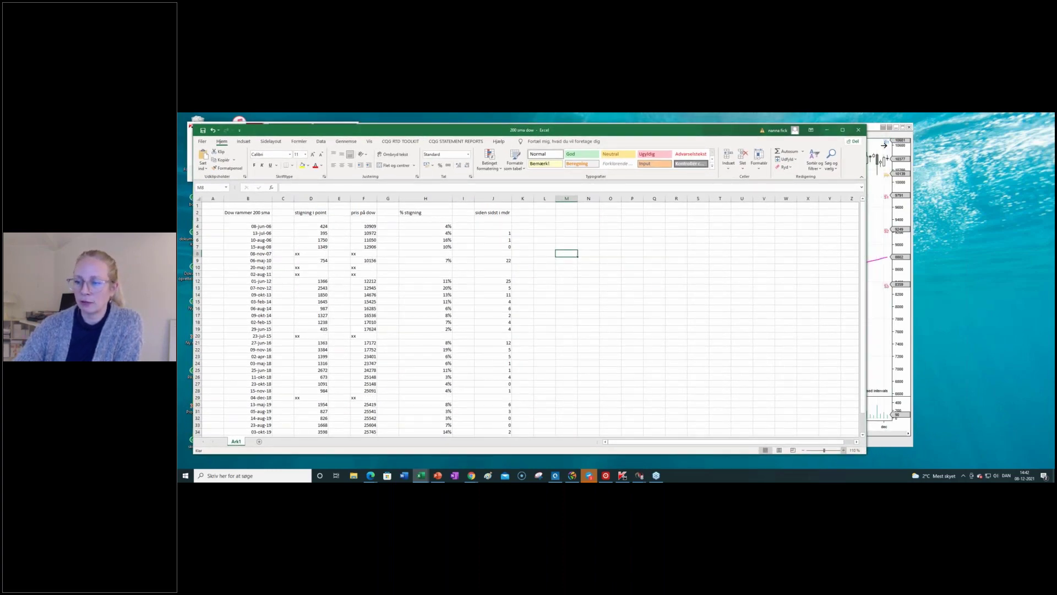
pyautogui.click(843, 450)
pyautogui.click(844, 450)
pyautogui.click(843, 450)
pyautogui.scroll(1, 755, 385)
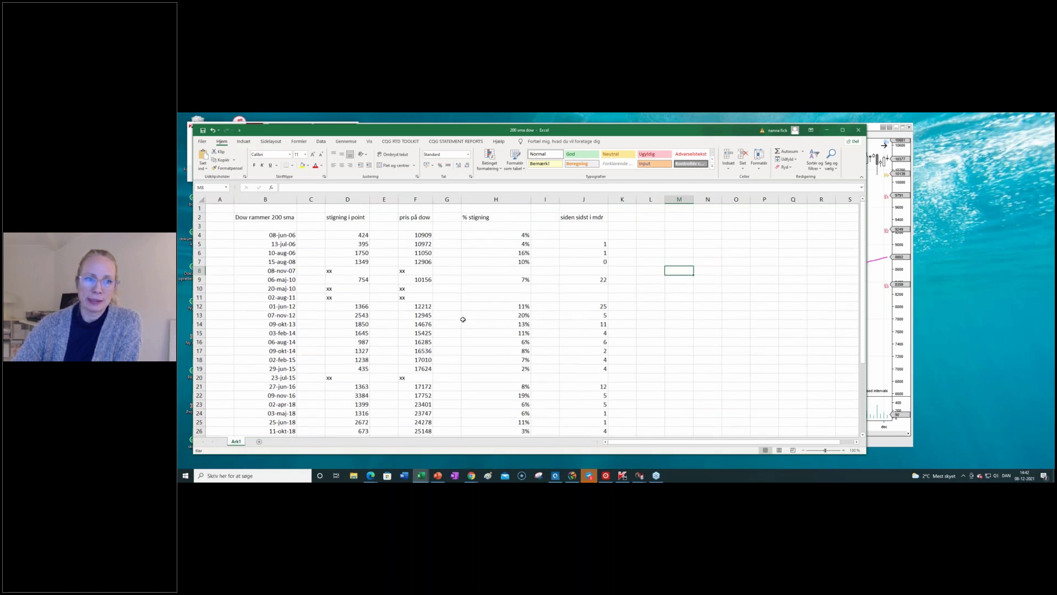
# Select the 200 SMA touch dates from B4 to B37 and look through all the listed rows.
pyautogui.click(286, 236)
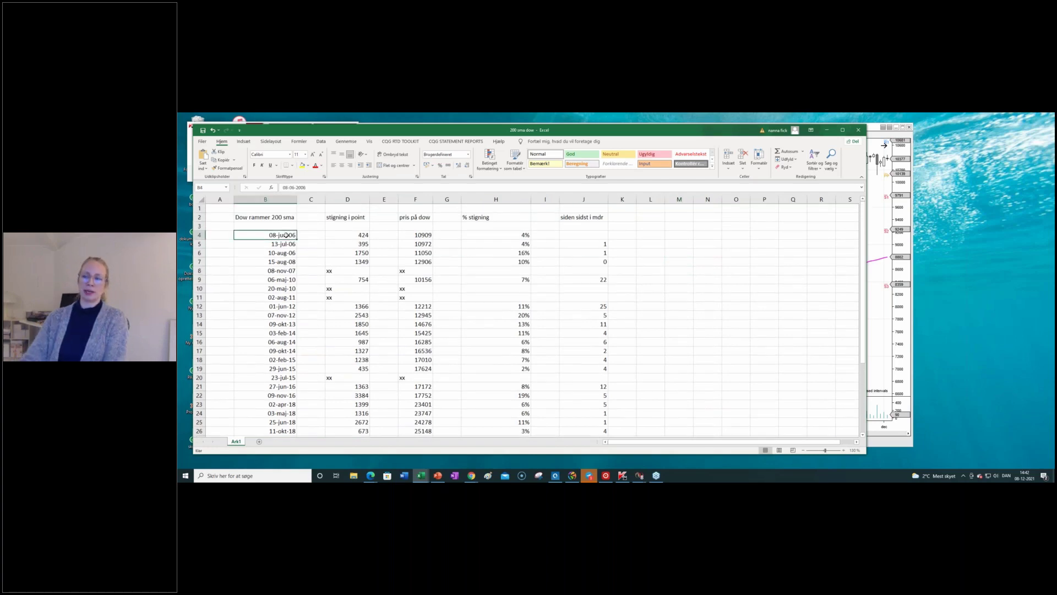
pyautogui.scroll(-7, 283, 369)
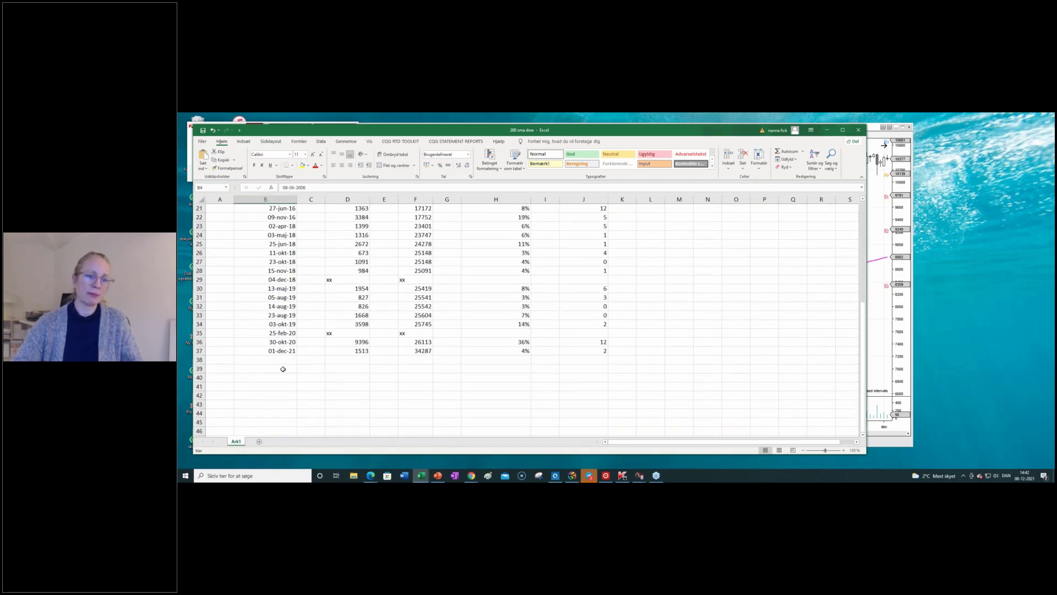
pyautogui.keyDown('shift'); pyautogui.click(281, 351); pyautogui.keyUp('shift')
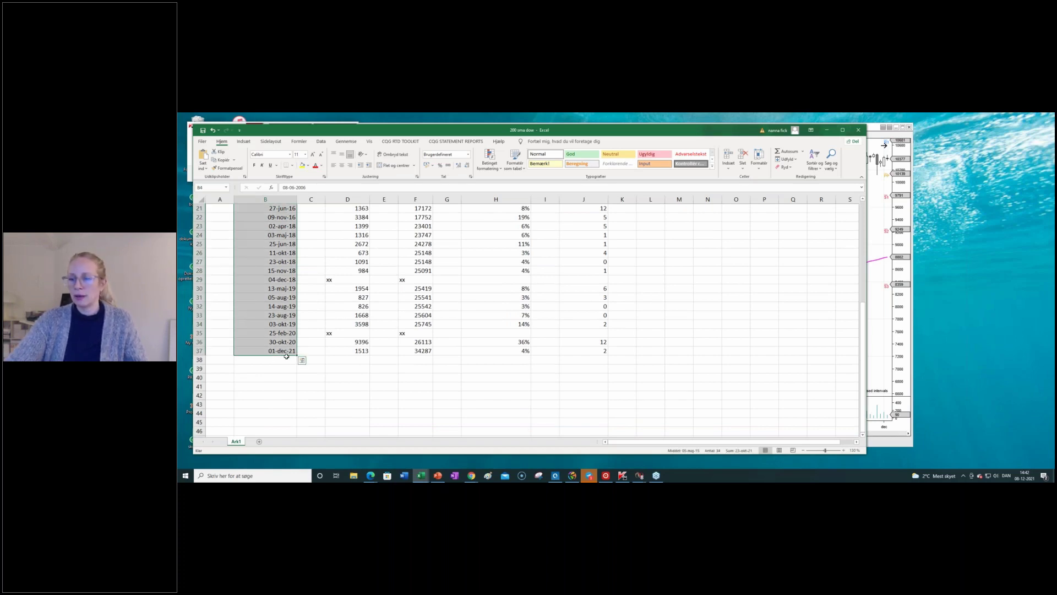
pyautogui.scroll(7, 407, 345)
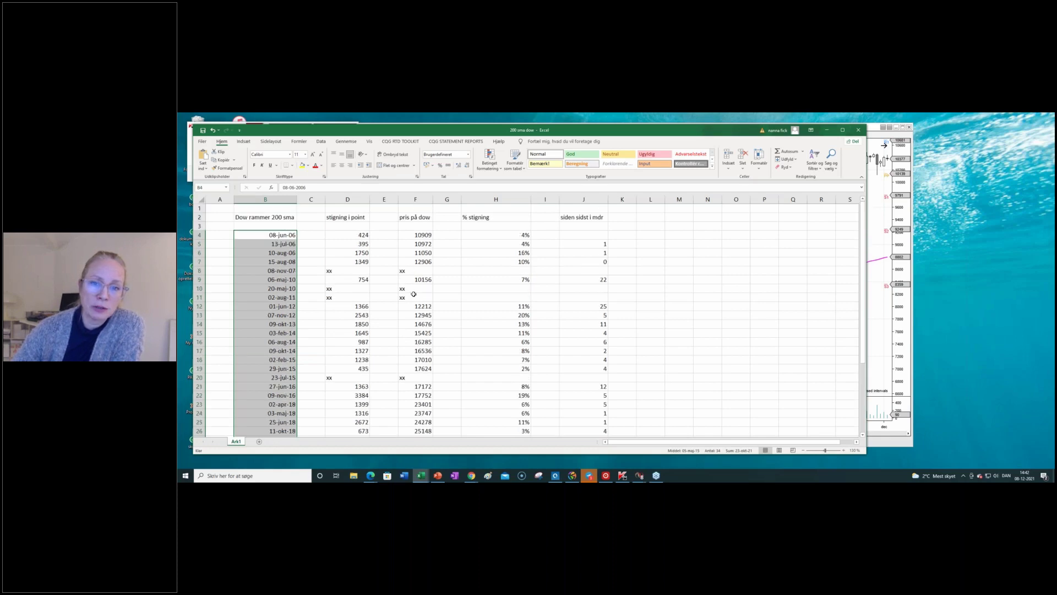
pyautogui.scroll(-1, 430, 372)
pyautogui.scroll(-3, 413, 289)
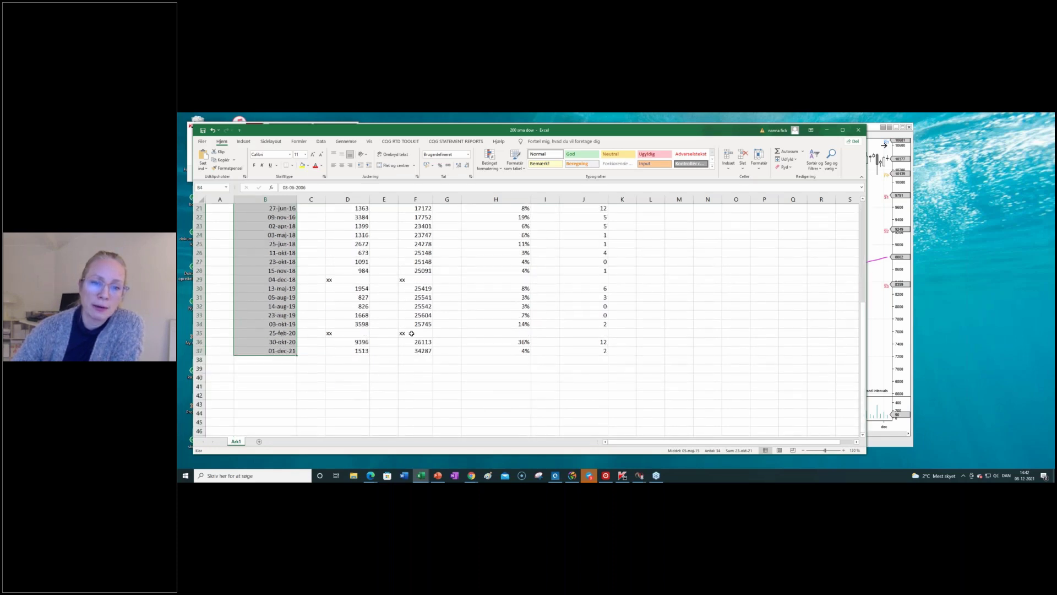
pyautogui.scroll(-2, 414, 290)
pyautogui.scroll(5, 413, 291)
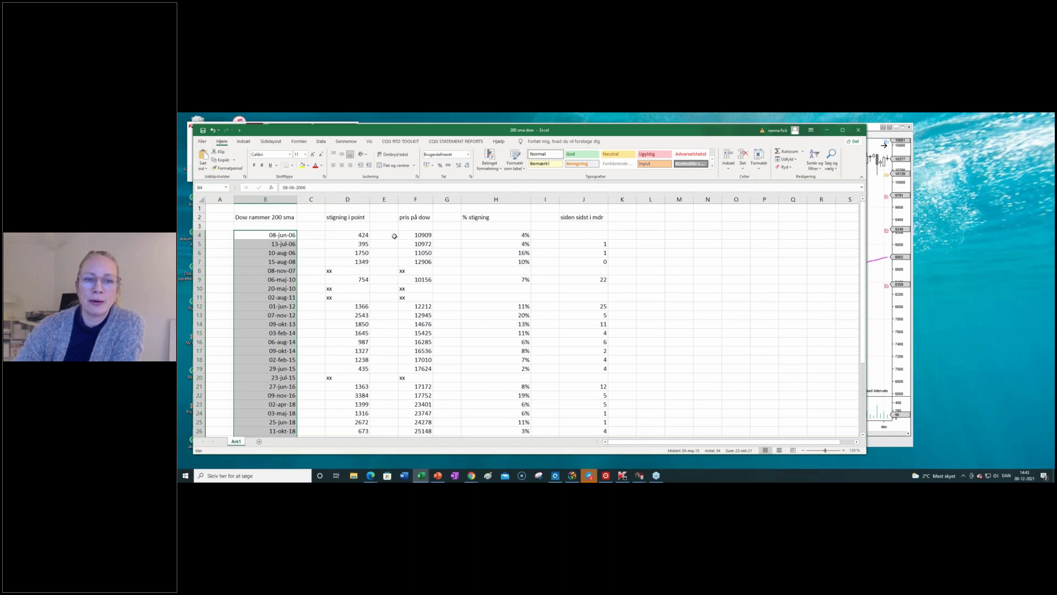
# Review the point gain, percentage gain and months-since-last columns, starting from D4, H4 and J5, through the end of the table.
pyautogui.click(363, 235)
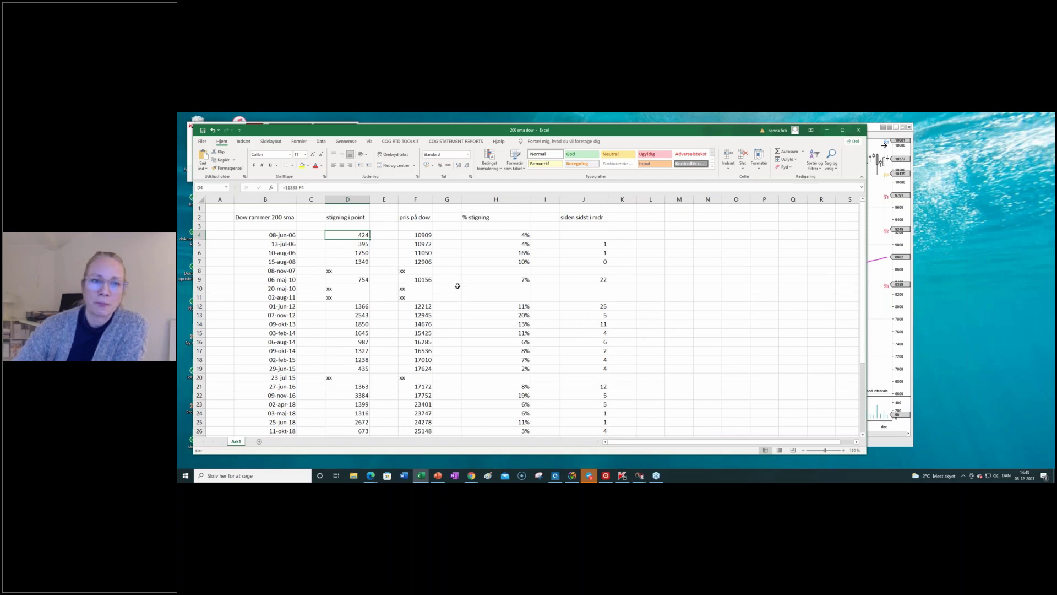
pyautogui.click(524, 236)
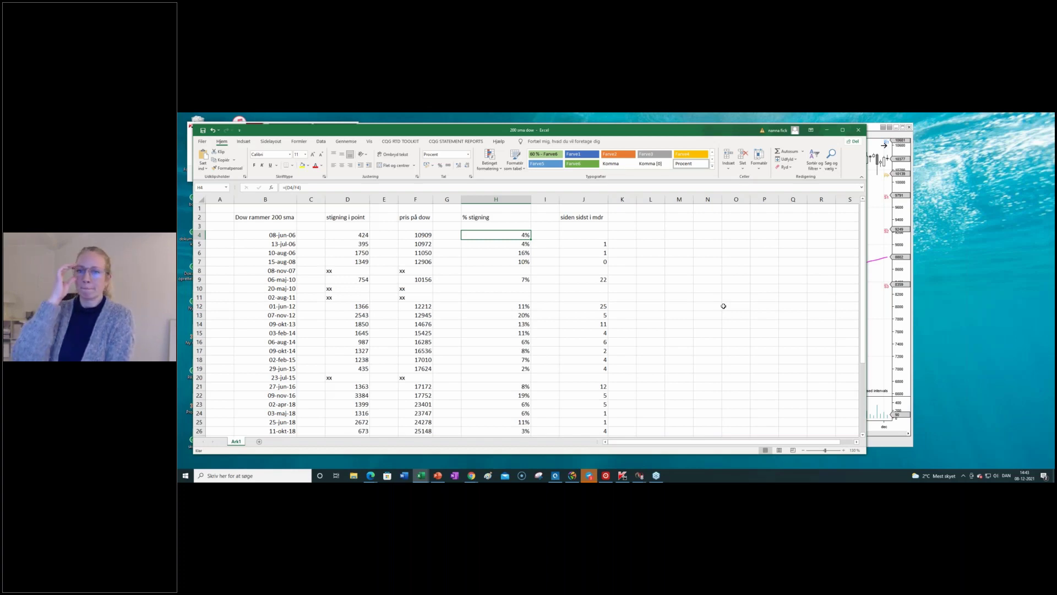
pyautogui.click(591, 243)
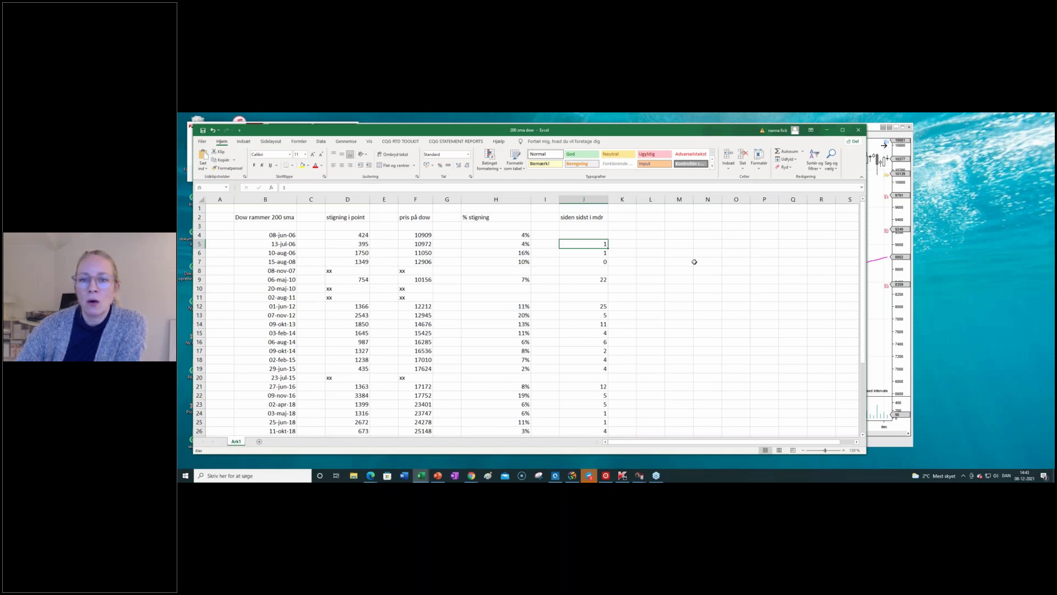
pyautogui.scroll(-2, 694, 262)
pyautogui.scroll(2, 693, 270)
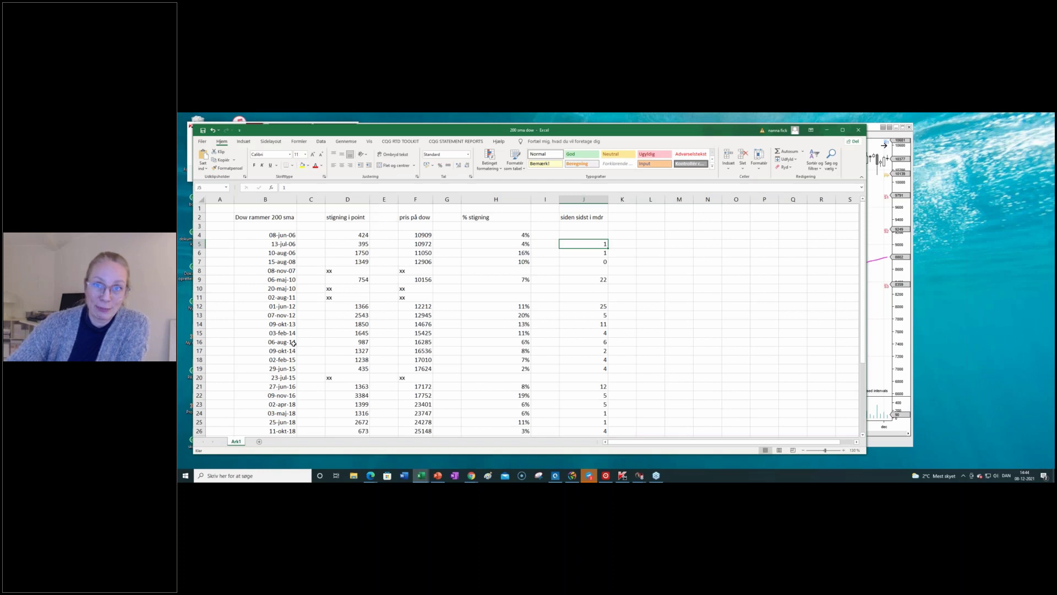
pyautogui.scroll(-7, 293, 343)
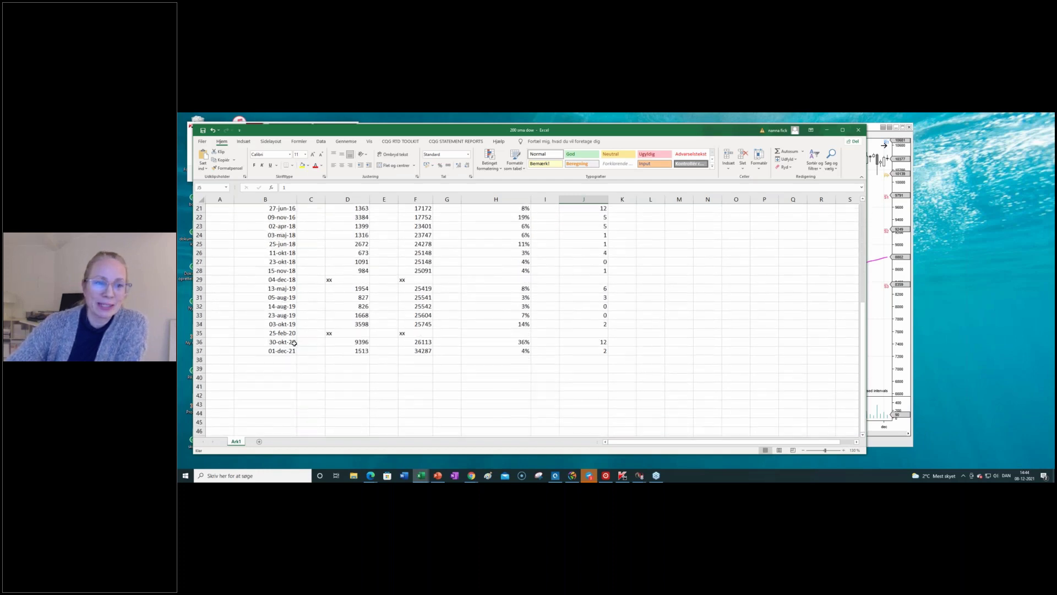
pyautogui.scroll(7, 294, 342)
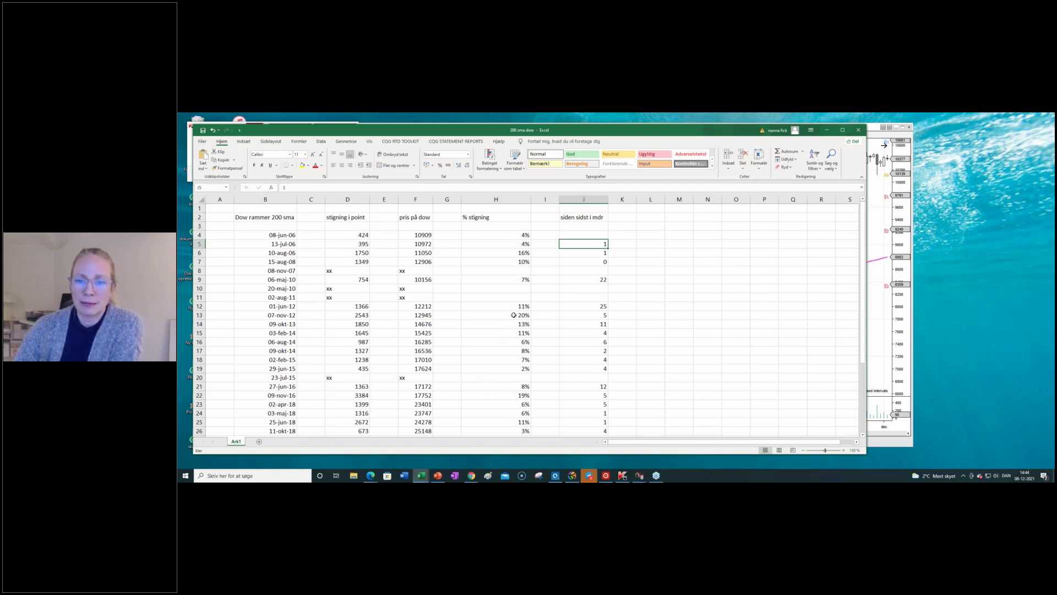
pyautogui.scroll(-5, 514, 315)
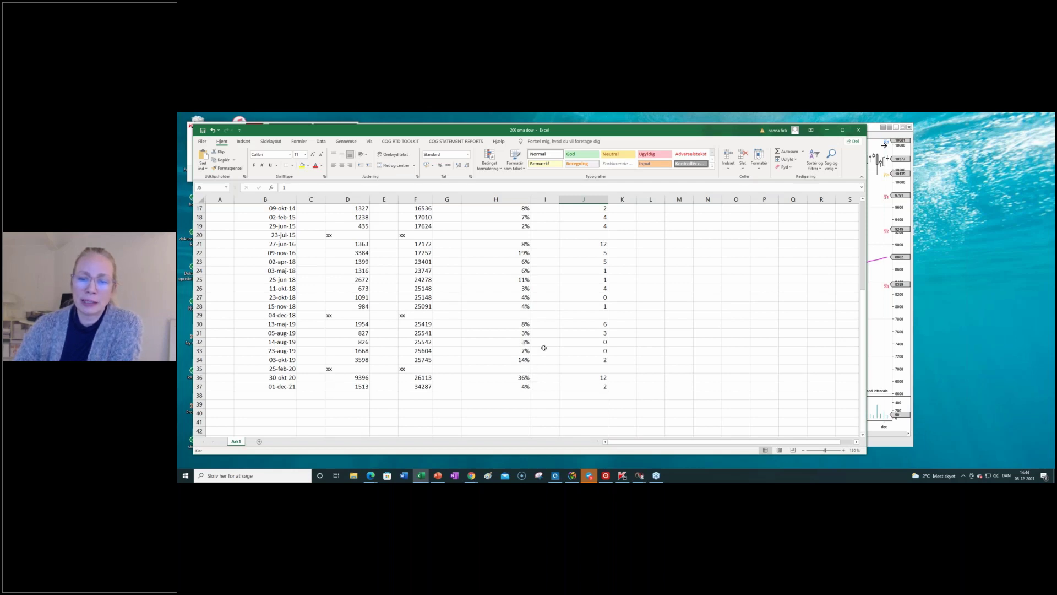
pyautogui.scroll(5, 544, 348)
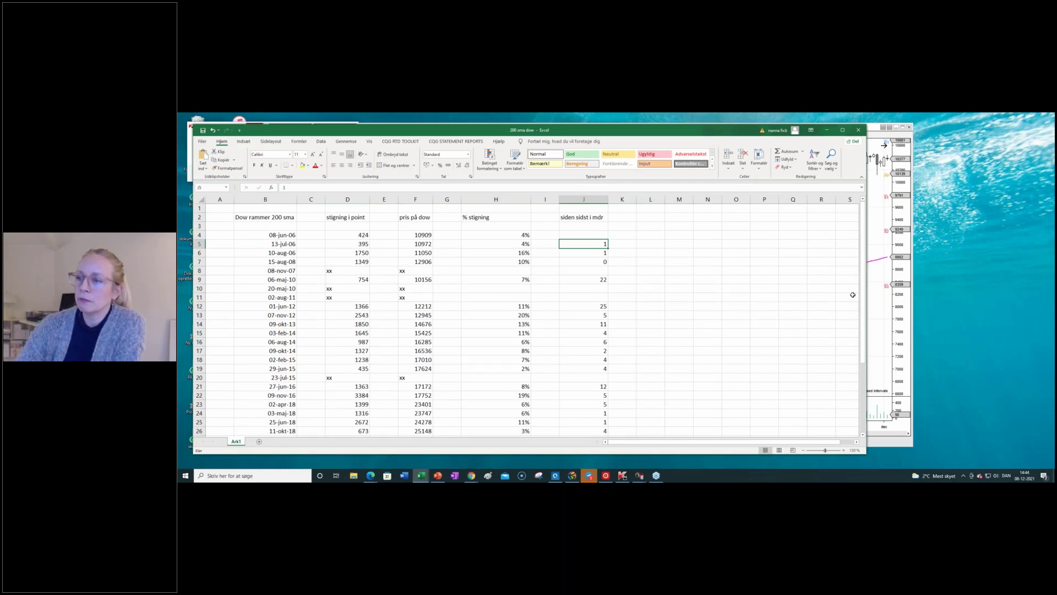
# Switch to the daily chart and draw a rising diagonal line ending at the May 2010 drop to the 200 SMA, adjusting its position.
pyautogui.click(880, 297)
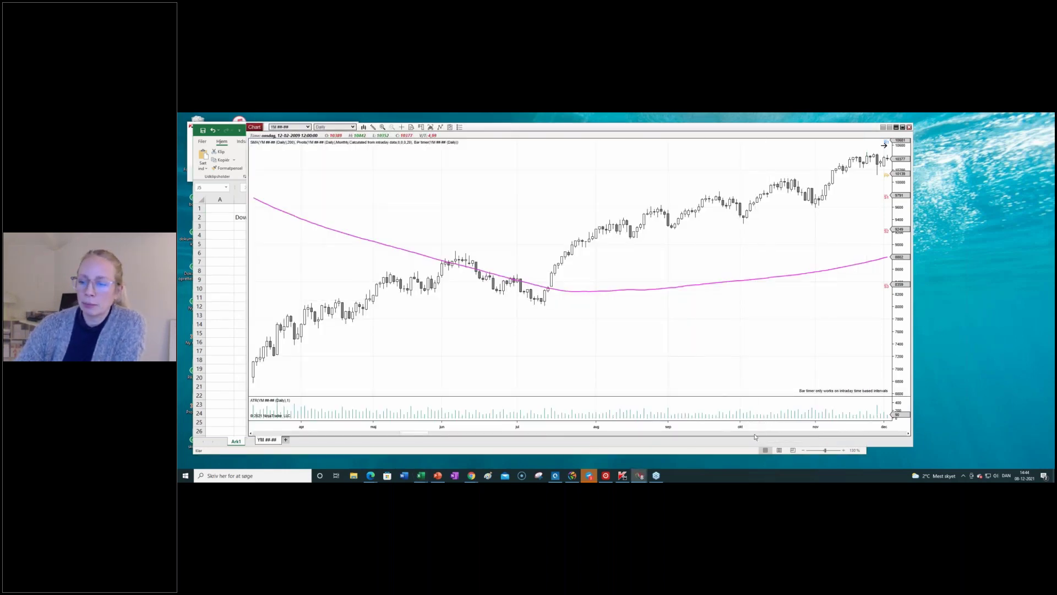
pyautogui.moveTo(412, 435); pyautogui.dragTo(433, 435)
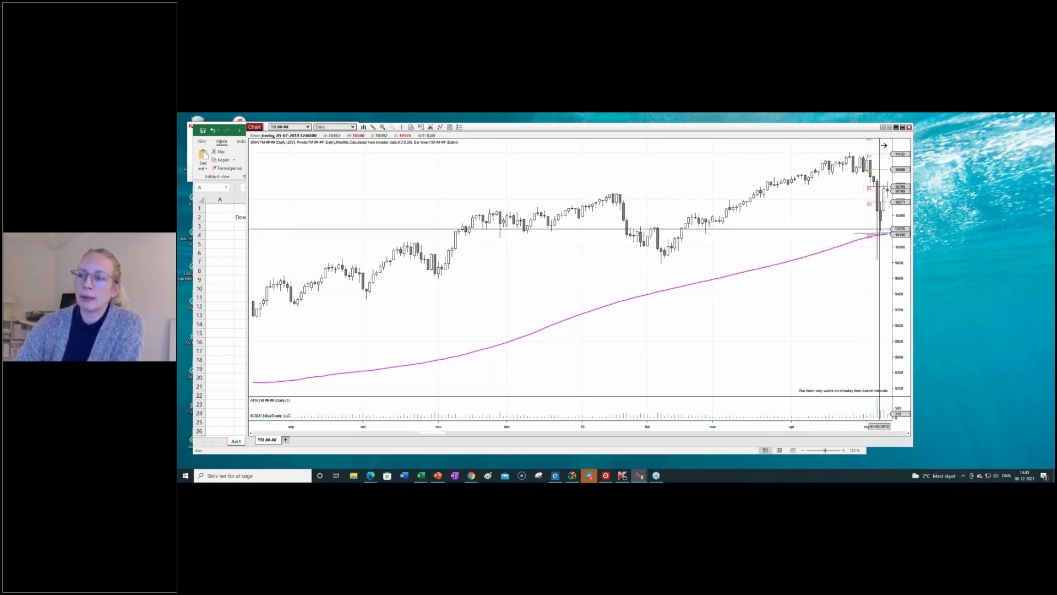
pyautogui.moveTo(797, 437); pyautogui.dragTo(589, 423)
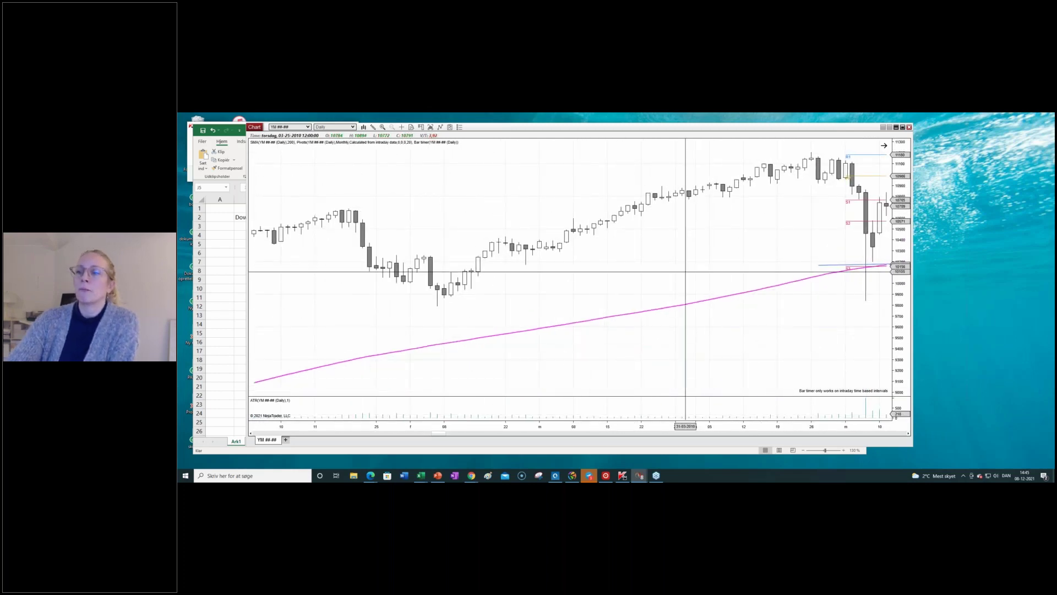
pyautogui.click(372, 128)
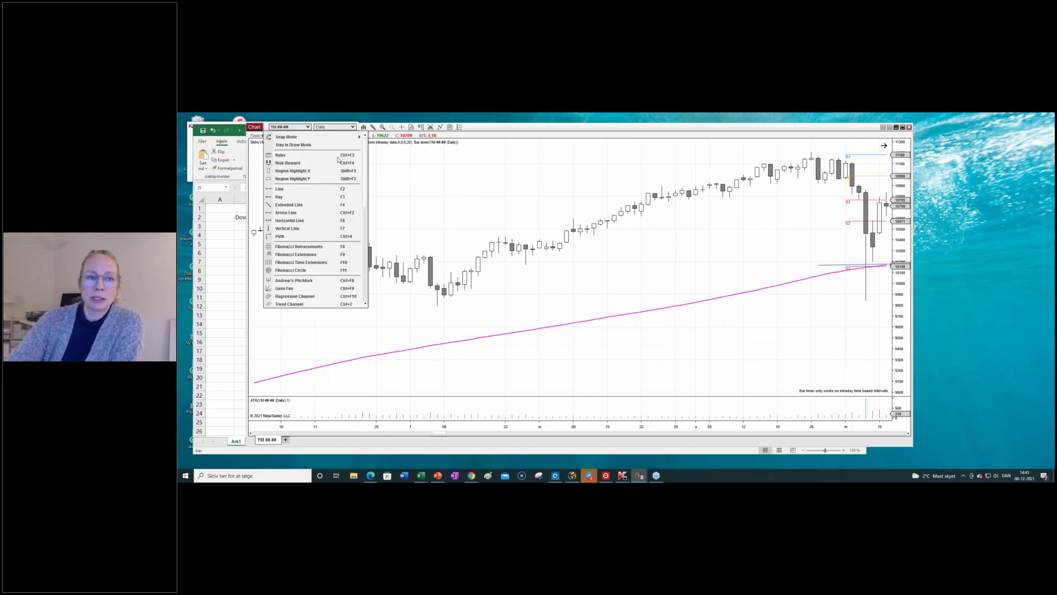
pyautogui.click(296, 206)
pyautogui.click(777, 348)
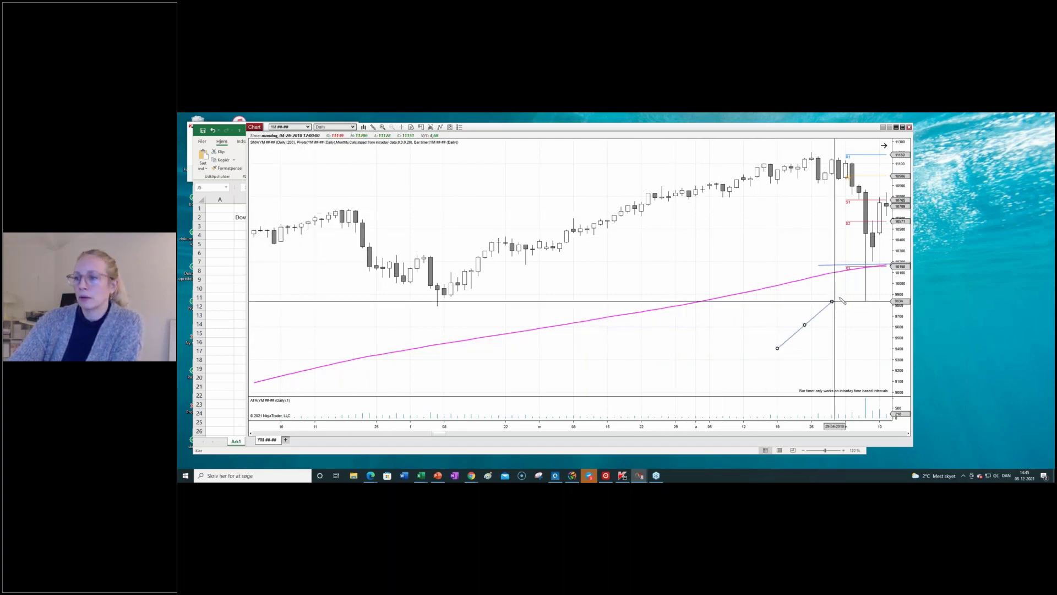
pyautogui.click(860, 270)
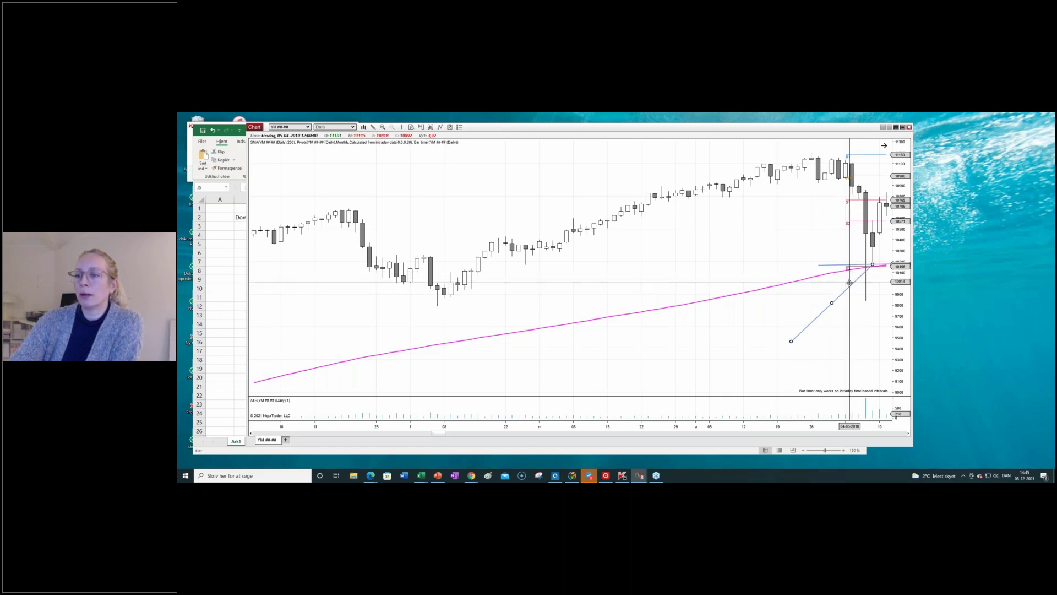
pyautogui.moveTo(841, 287)
pyautogui.mouseDown()
pyautogui.moveTo(845, 321)
pyautogui.moveTo(845, 285)
pyautogui.mouseUp()
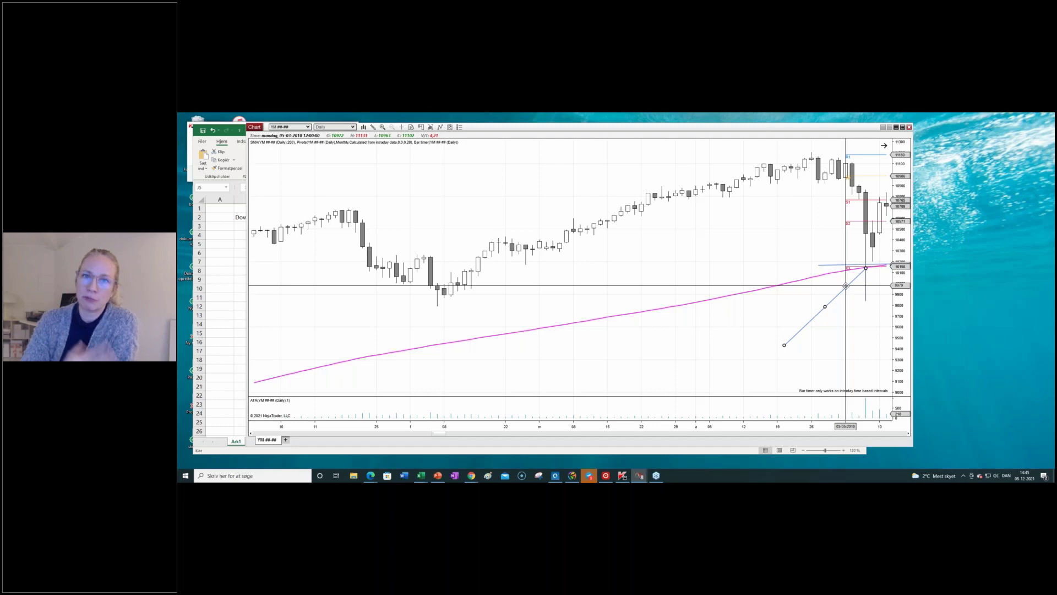
pyautogui.moveTo(846, 285); pyautogui.dragTo(843, 283)
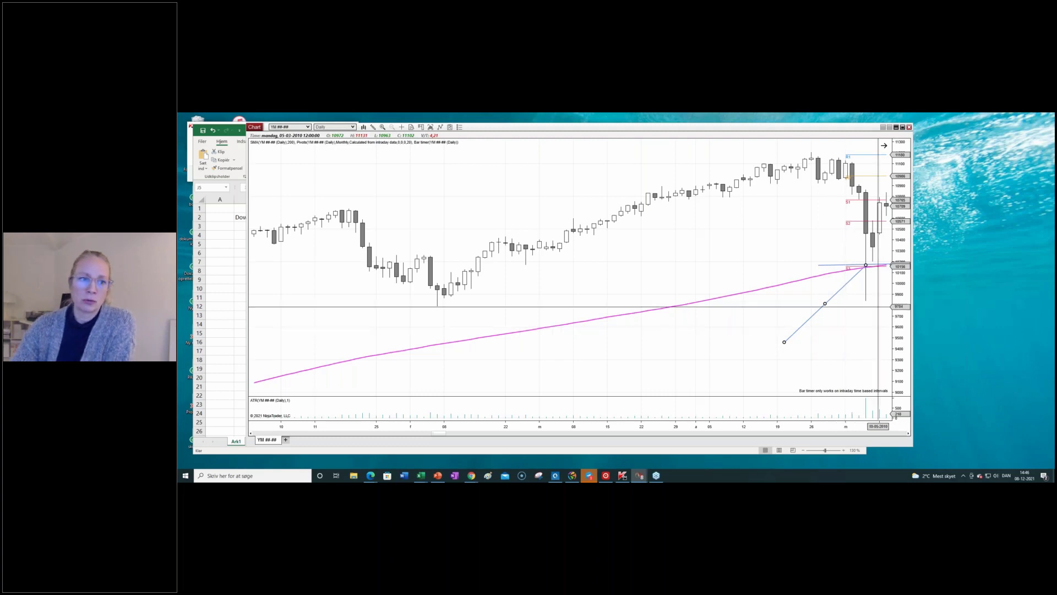
# Switch back to the Excel workbook and select the entire row for 29-jun-15.
pyautogui.hotkey('alt', 'Tab')
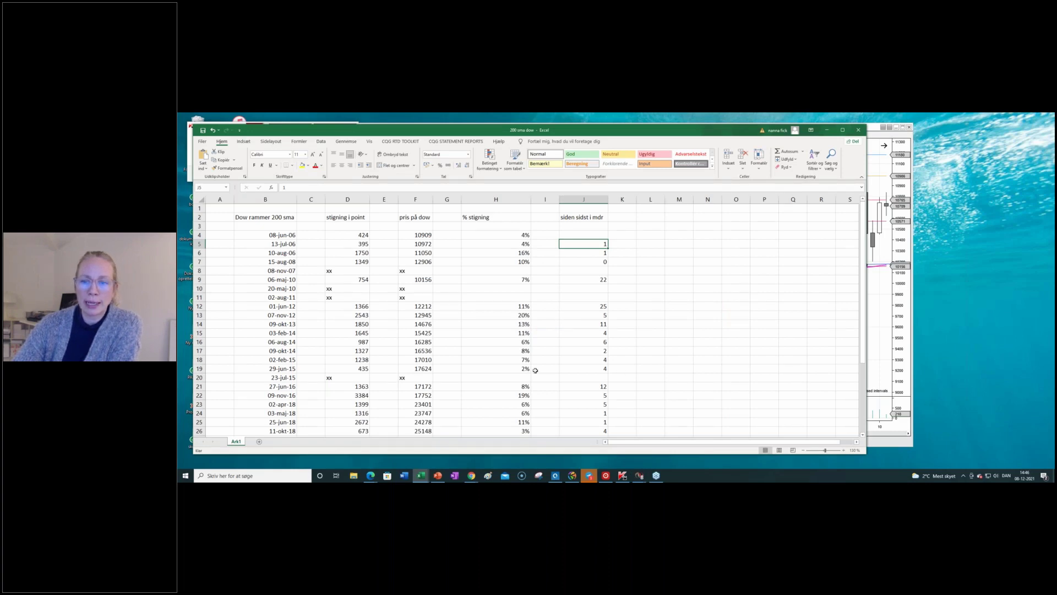
pyautogui.click(199, 368)
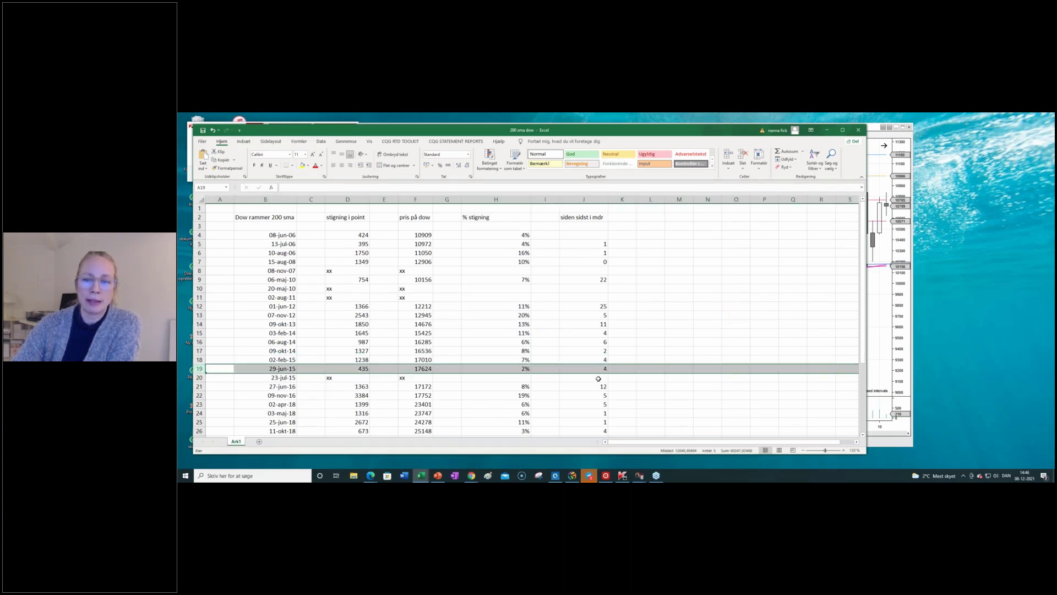
# Check the percentage gains for 29-jun-15, 14-aug-19 and 01-dec-21 in column H, ending on H37.
pyautogui.scroll(-2, 727, 346)
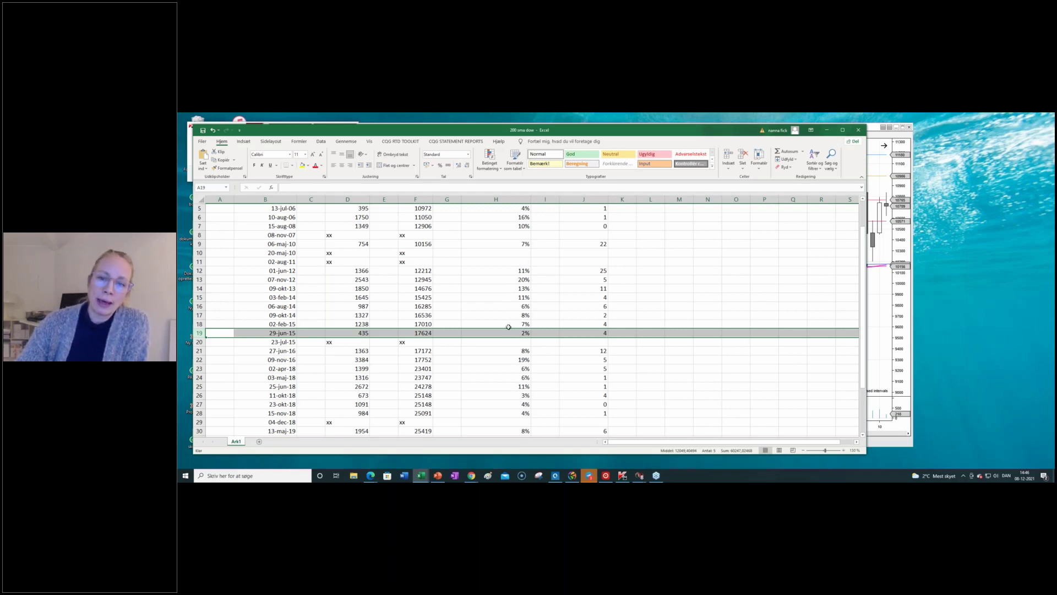
pyautogui.click(508, 334)
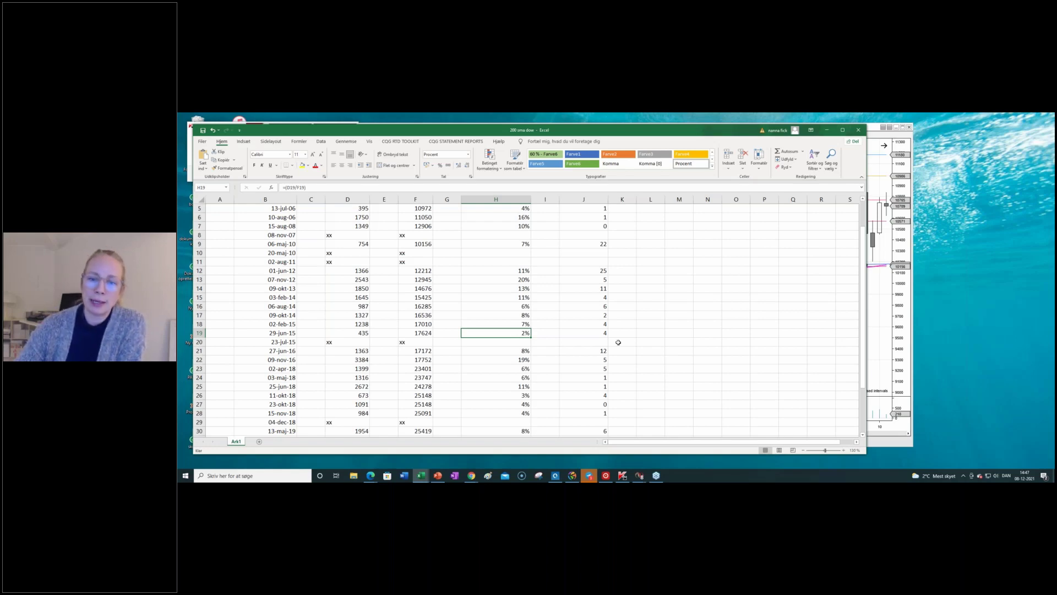
pyautogui.scroll(-3, 618, 342)
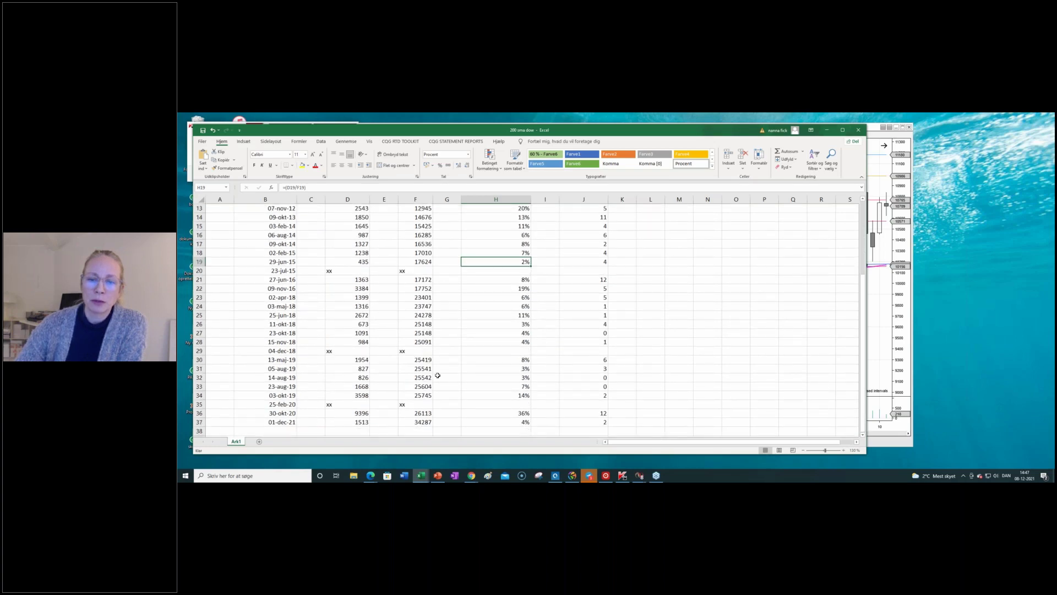
pyautogui.click(199, 333)
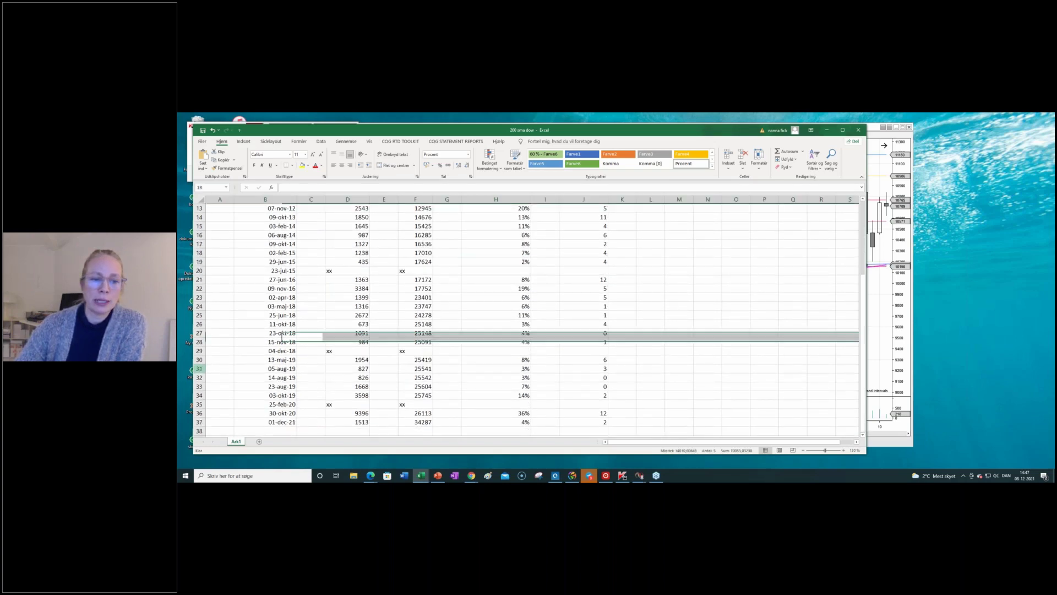
pyautogui.click(199, 369)
pyautogui.click(220, 377)
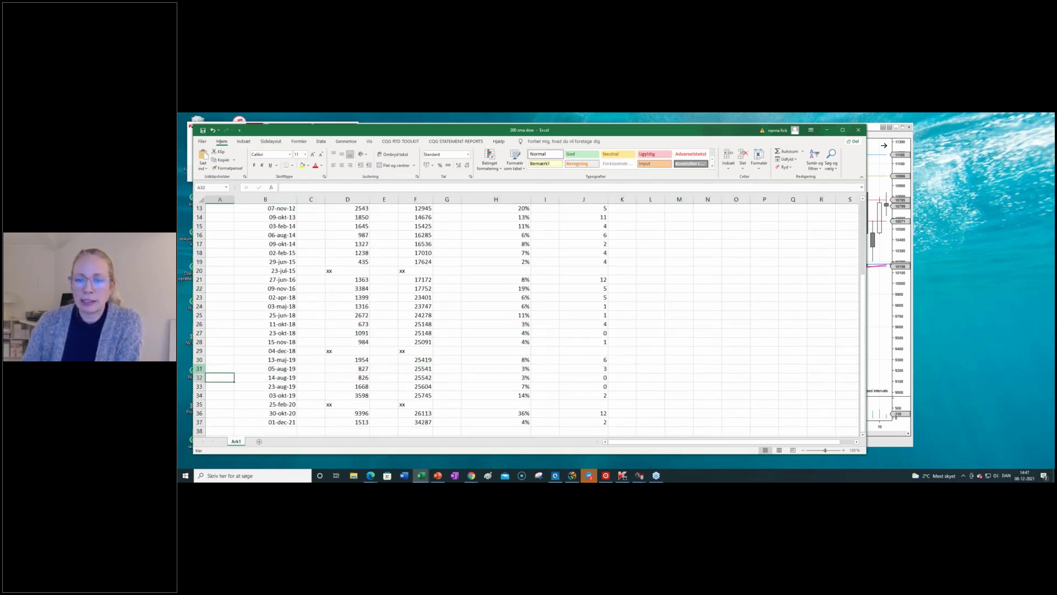
pyautogui.click(516, 379)
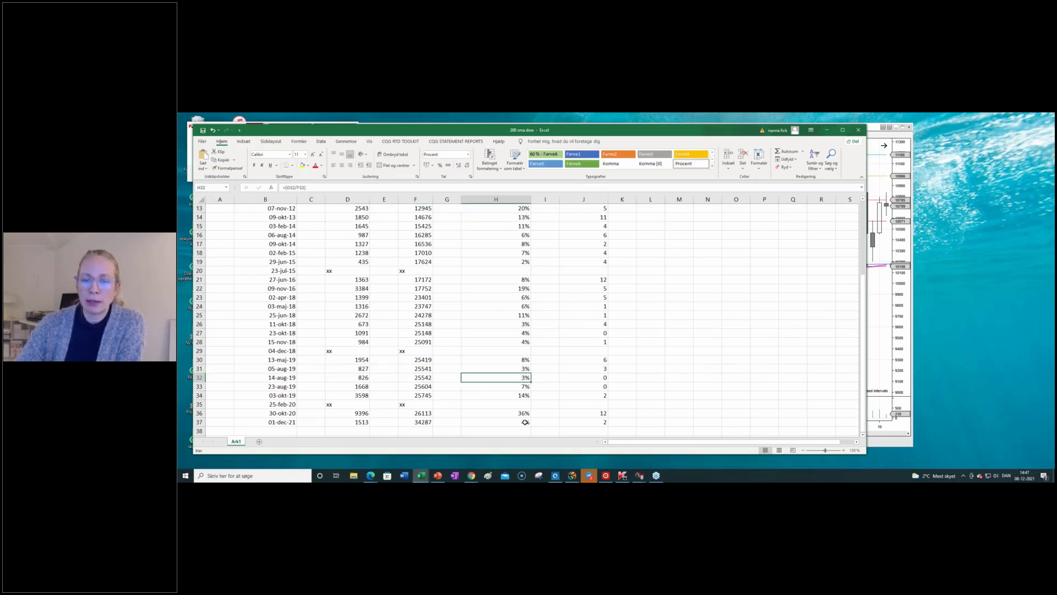
pyautogui.click(524, 421)
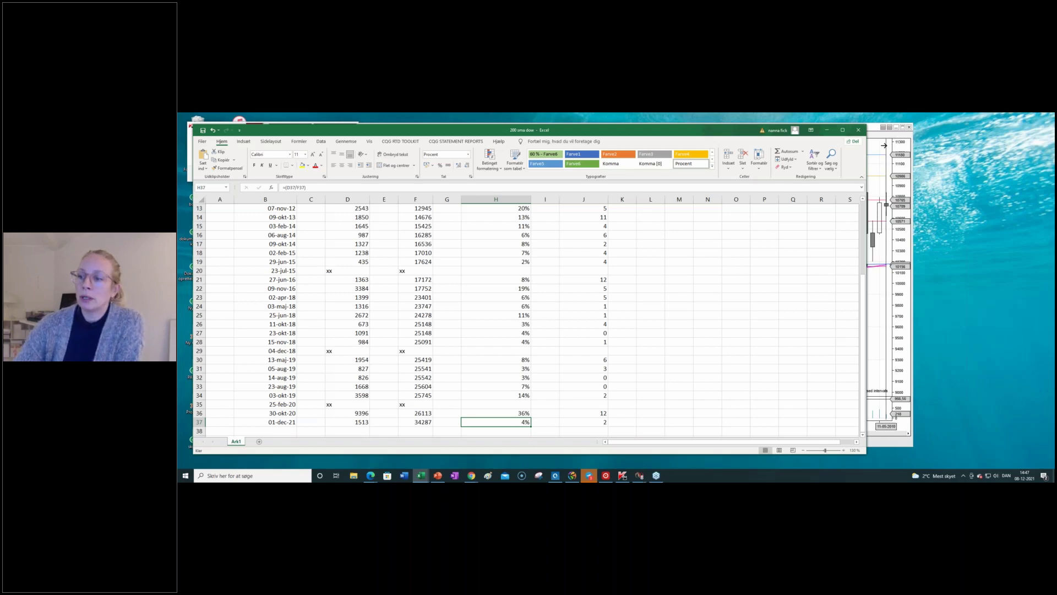
# Glance at the 2010 daily chart, return to the Excel table and select the point gain for 08-jun-06 in D4.
pyautogui.click(885, 347)
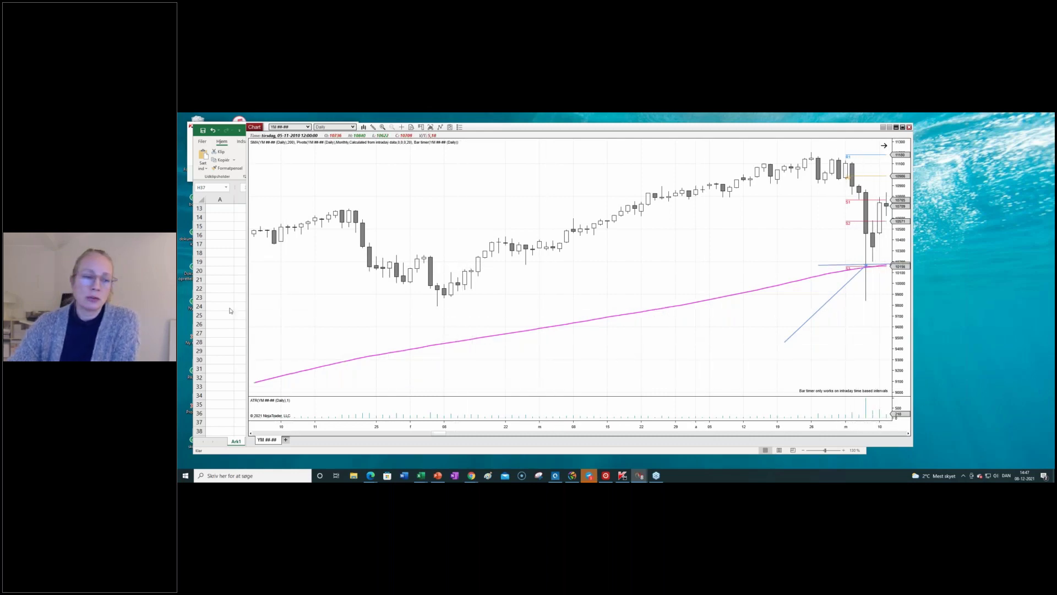
pyautogui.hotkey('alt', 'Tab')
pyautogui.scroll(2, 458, 304)
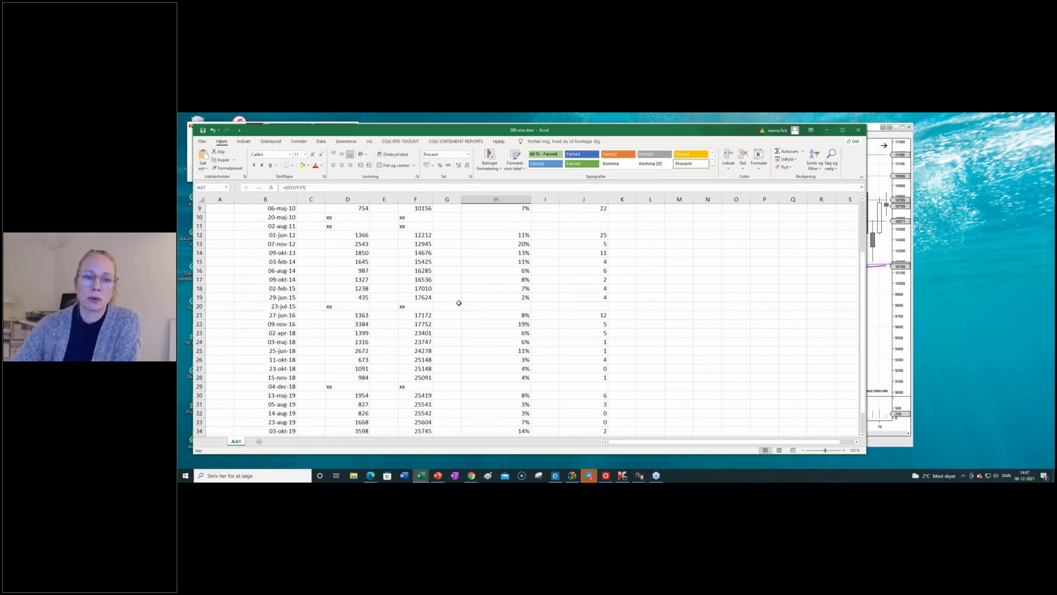
pyautogui.scroll(3, 428, 271)
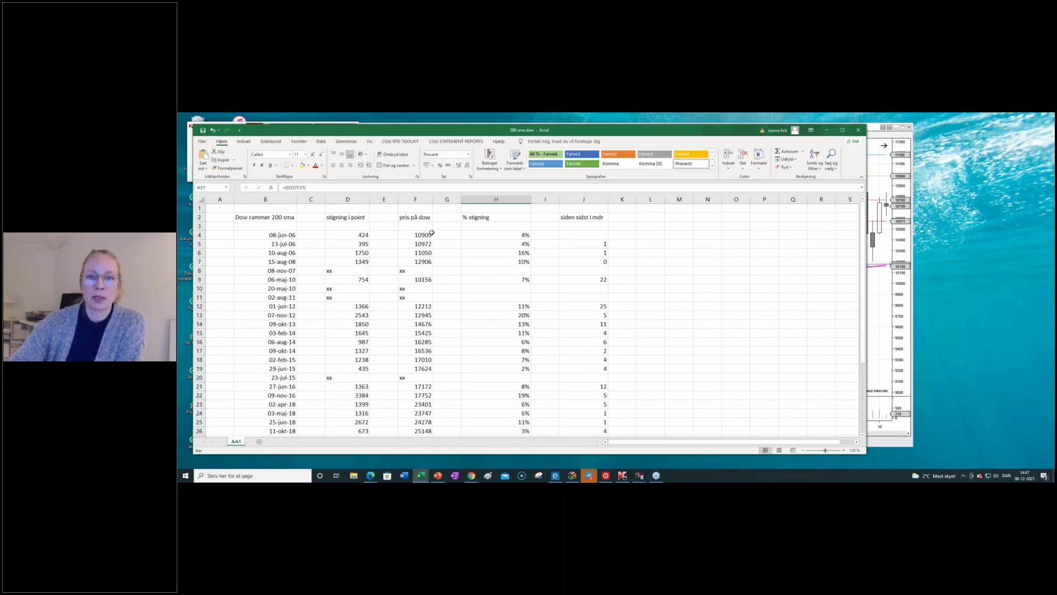
pyautogui.click(519, 233)
pyautogui.click(362, 234)
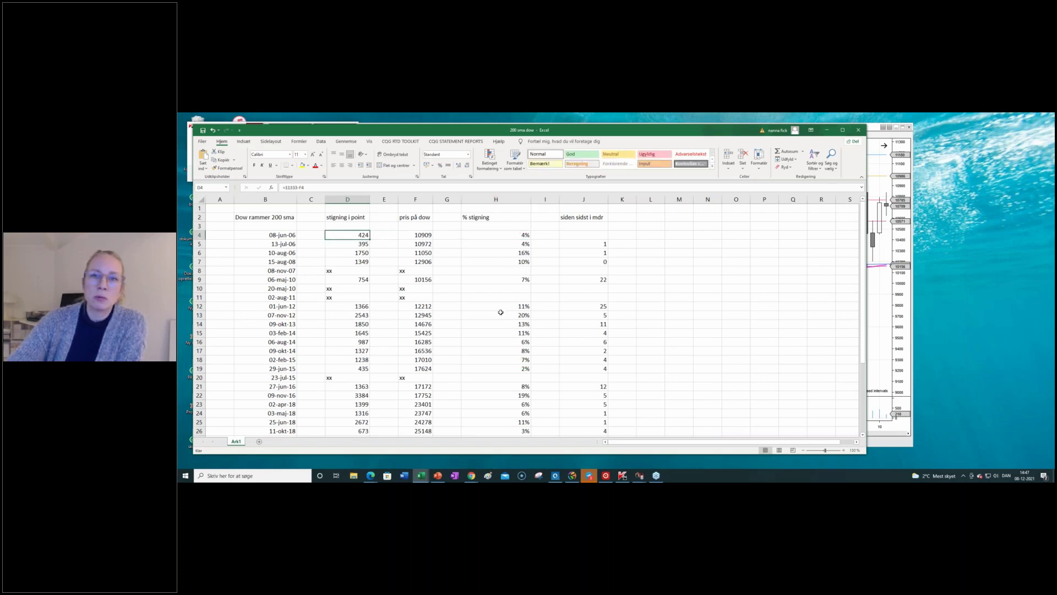
# Alternate between the 2010 daily chart and the Excel table to compare the May 2010 touch with the listed gains.
pyautogui.click(875, 341)
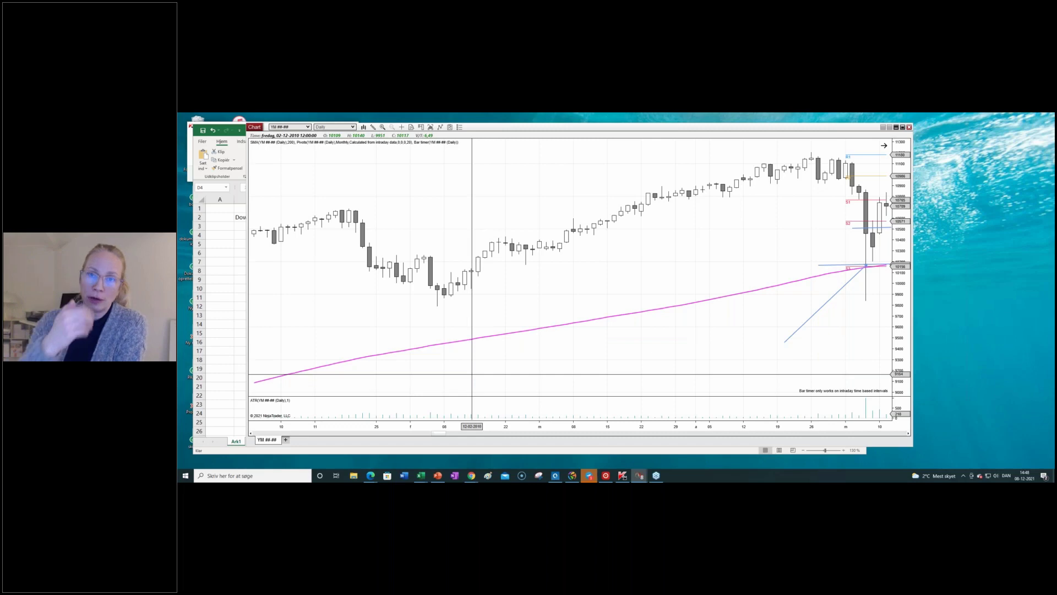
pyautogui.hotkey('alt', 'Tab')
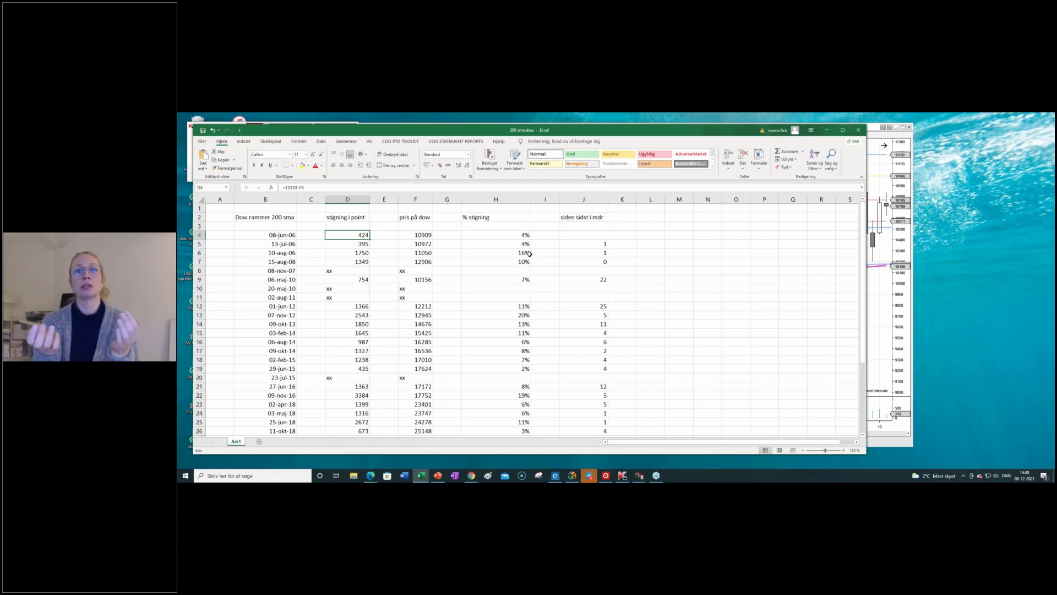
pyautogui.click(869, 270)
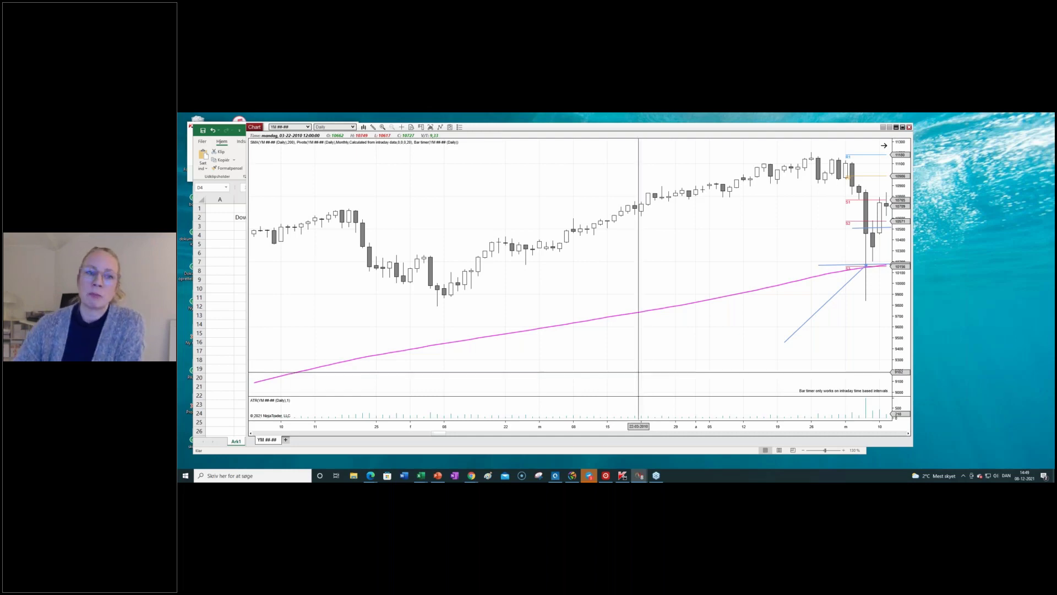
pyautogui.hotkey('alt', 'Tab')
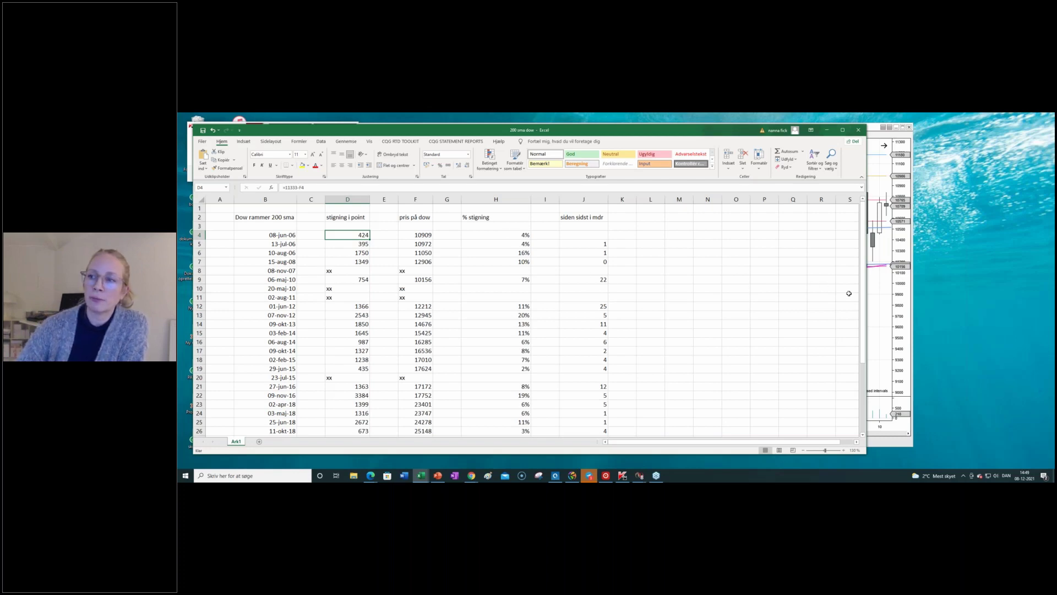
# Switch to the YM 12-21 daily chart and examine the December 2021 touch of the 200 SMA.
pyautogui.click(872, 295)
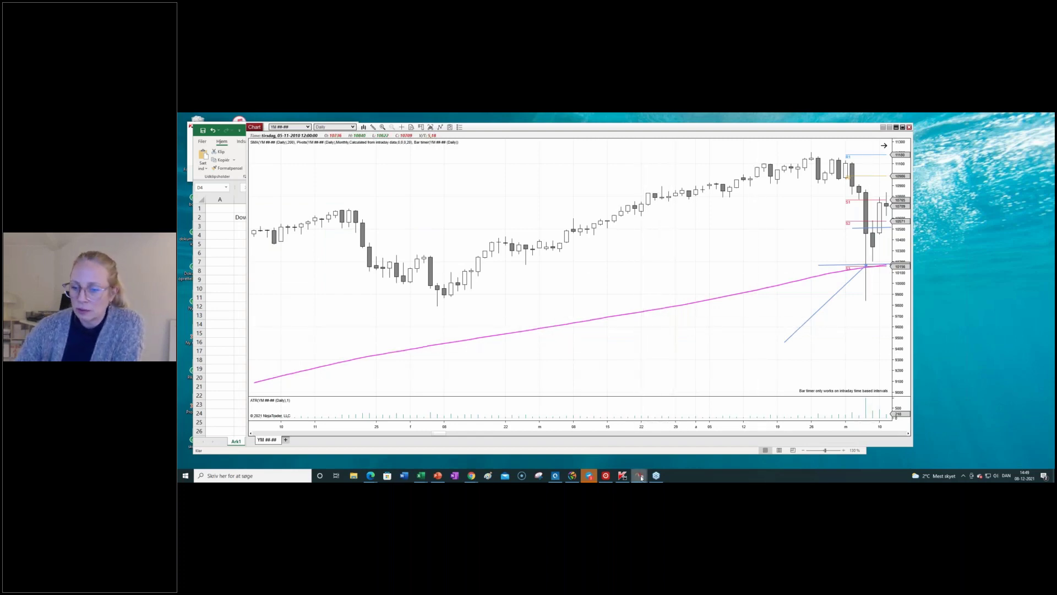
pyautogui.moveTo(640, 477)
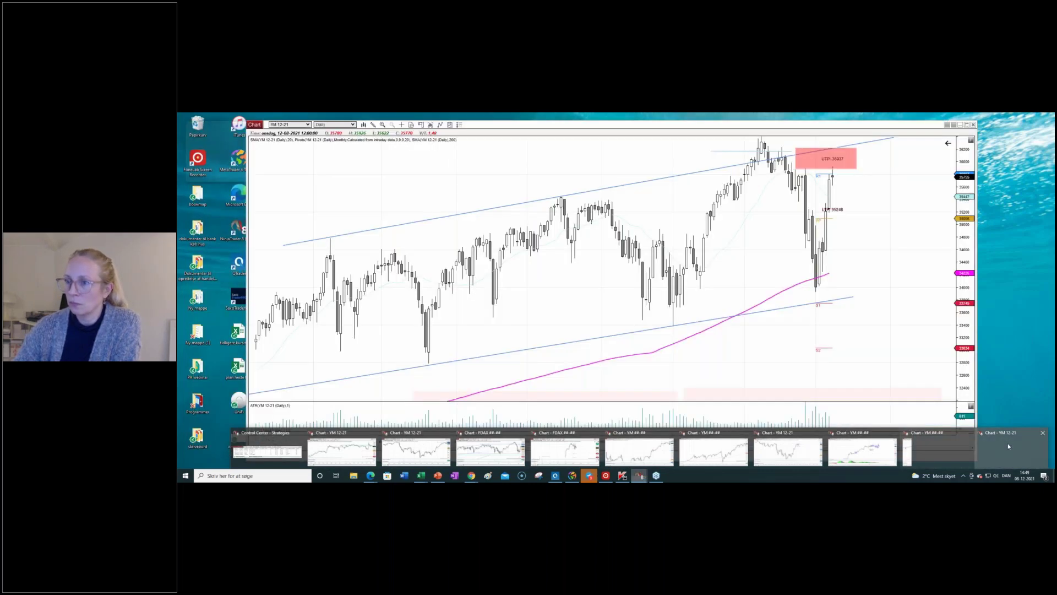
pyautogui.click(1003, 440)
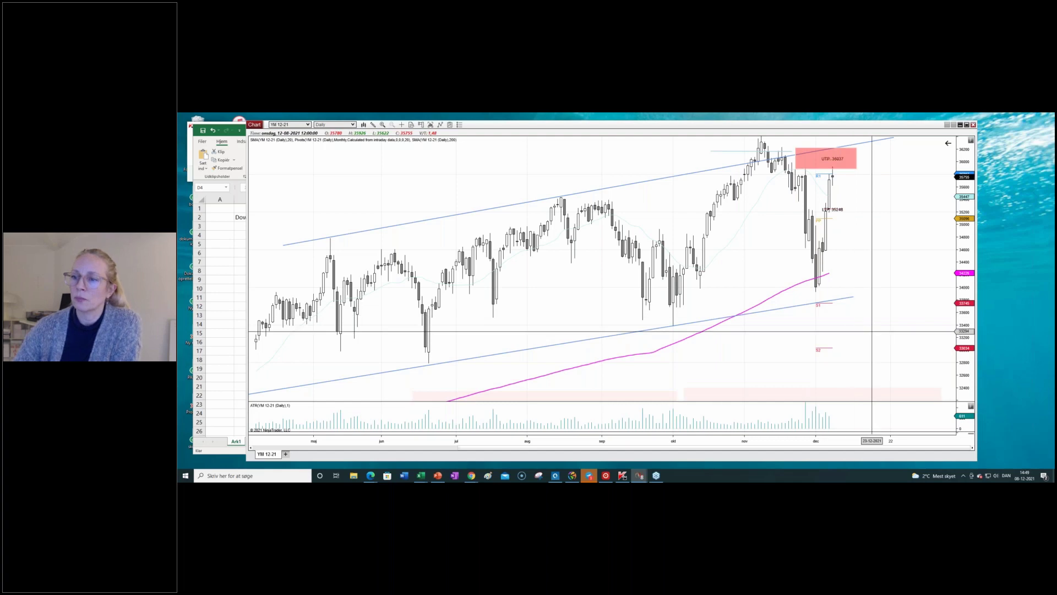
pyautogui.moveTo(724, 361); pyautogui.dragTo(769, 362)
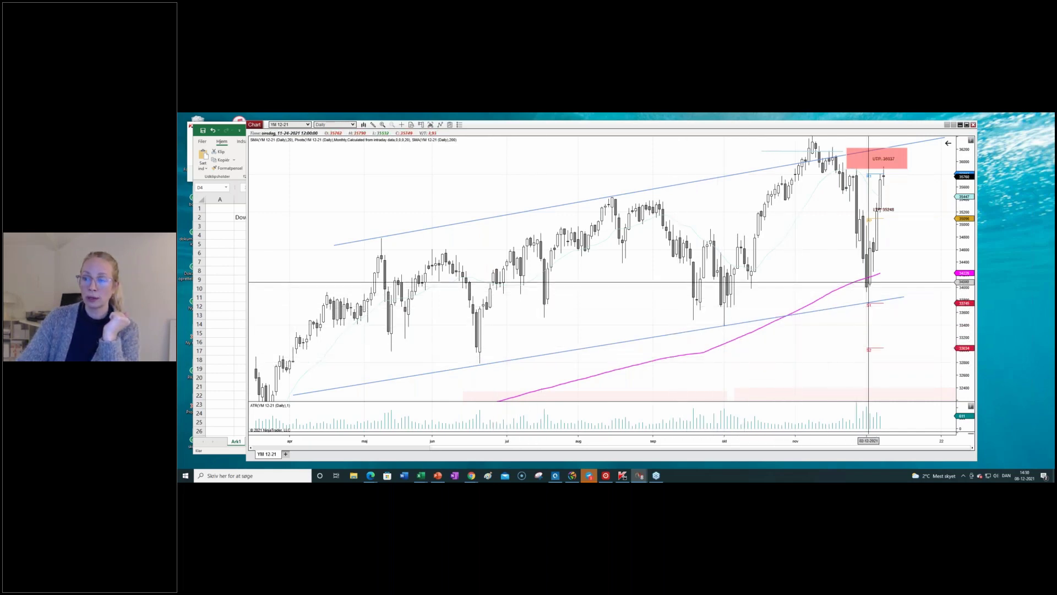
# Switch back to the Excel workbook and select the entire row for 01-dec-21.
pyautogui.click(213, 288)
pyautogui.scroll(-6, 384, 343)
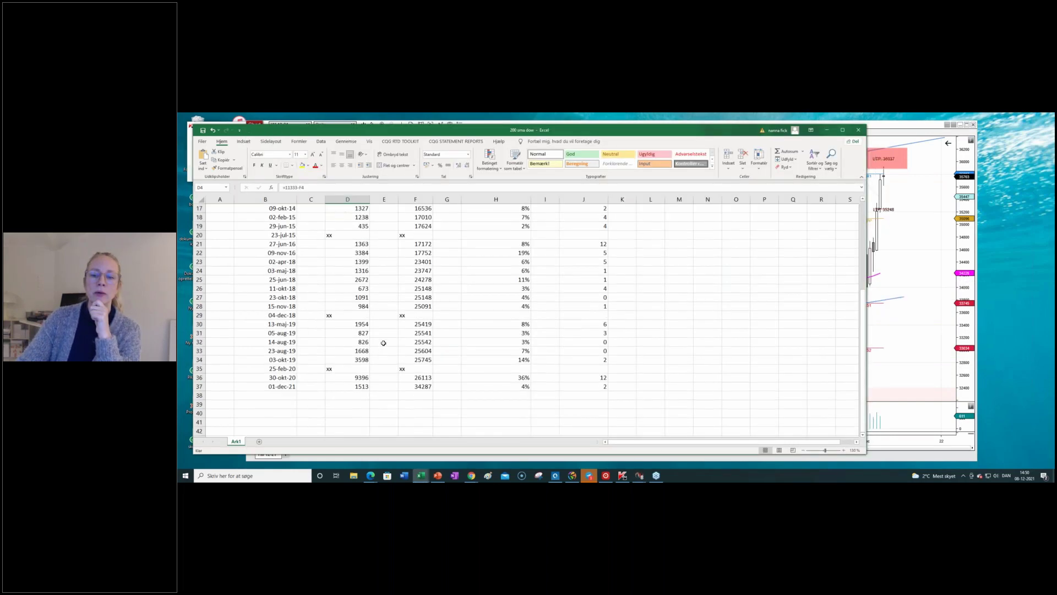
pyautogui.click(199, 351)
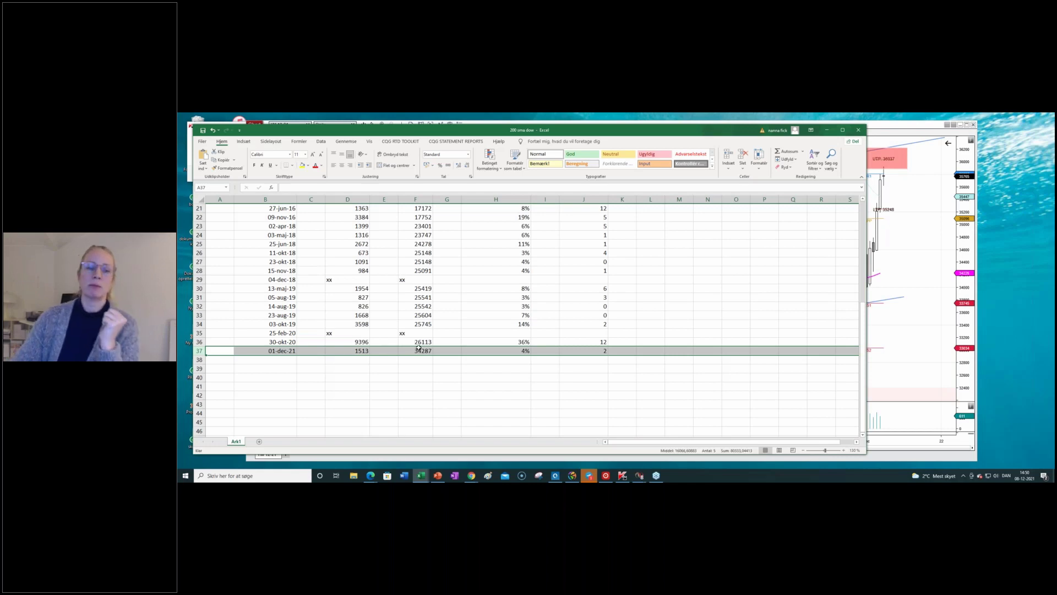
# Compare the 06-maj-10 touch with the latest one by selecting its entire row, followed by the 01-dec-21 row.
pyautogui.scroll(7, 422, 347)
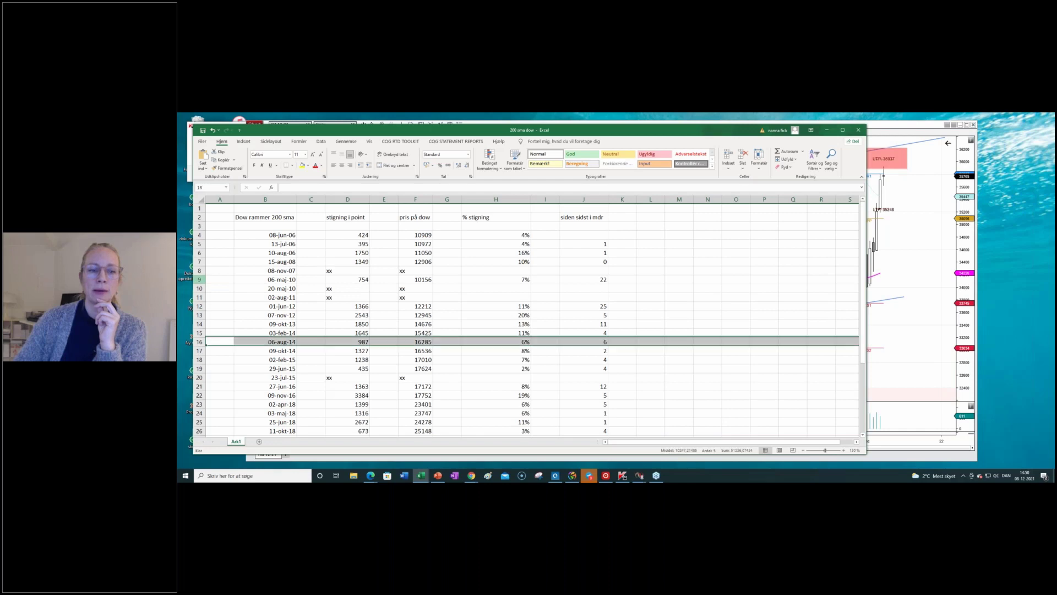
pyautogui.click(197, 280)
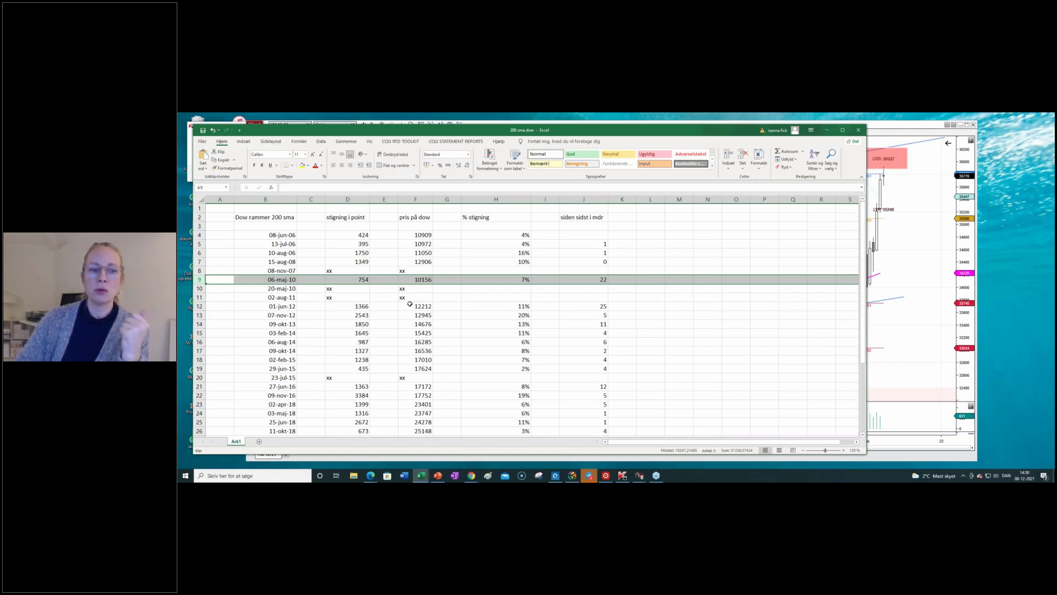
pyautogui.scroll(-5, 410, 304)
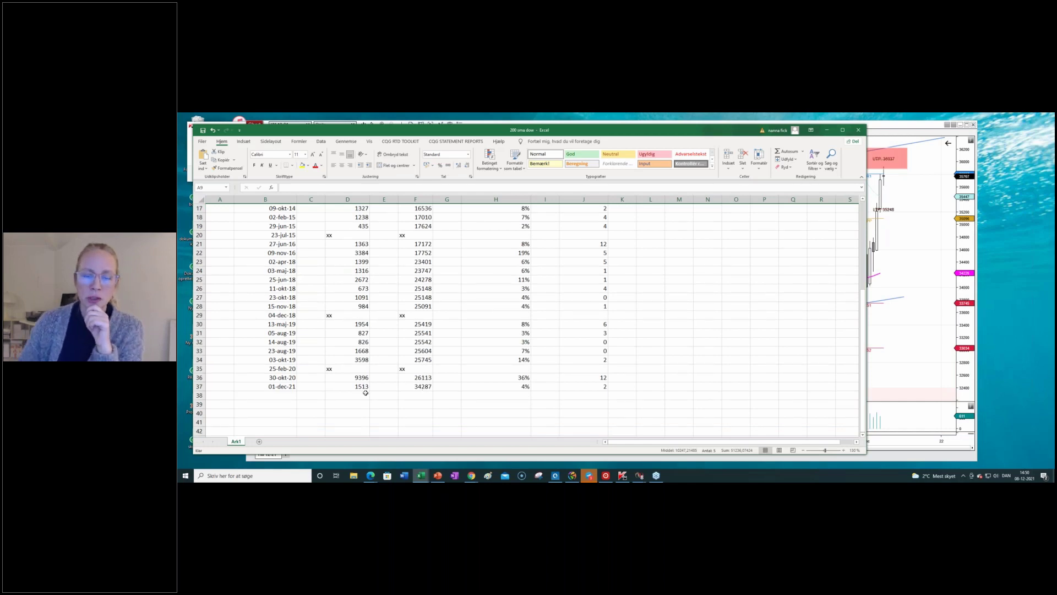
pyautogui.click(198, 386)
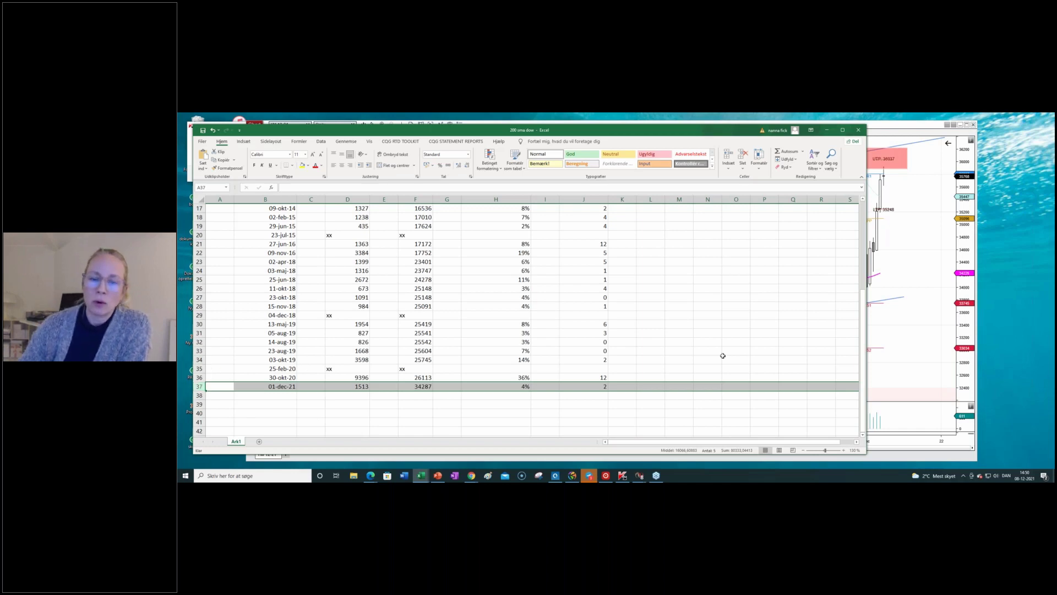
# Mark the December 2021 touch of the 200 SMA on the YM 12-21 chart with a short line and select H37 in Excel.
pyautogui.click(873, 278)
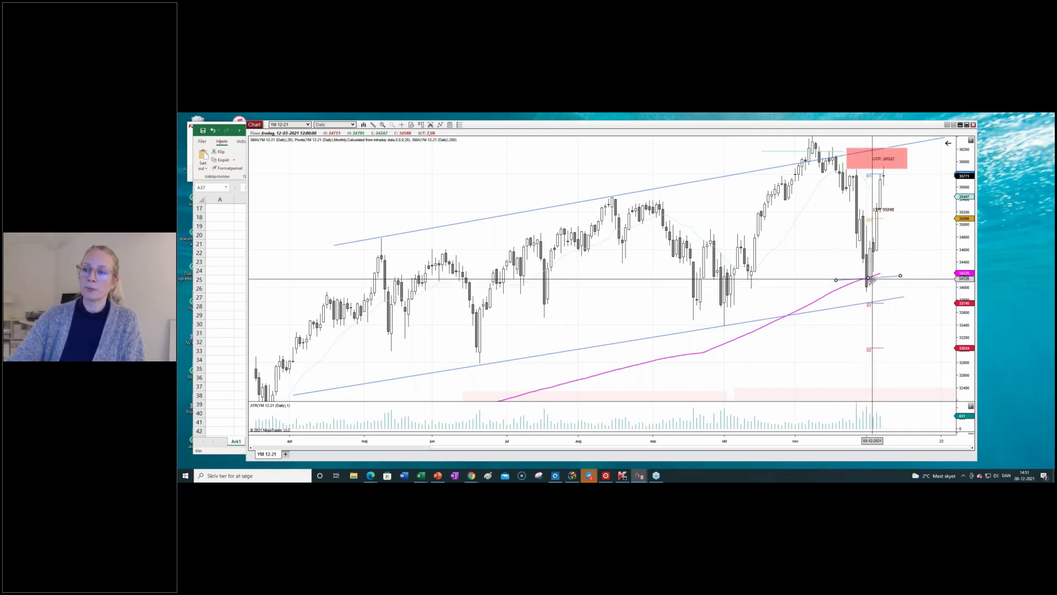
pyautogui.click(873, 279)
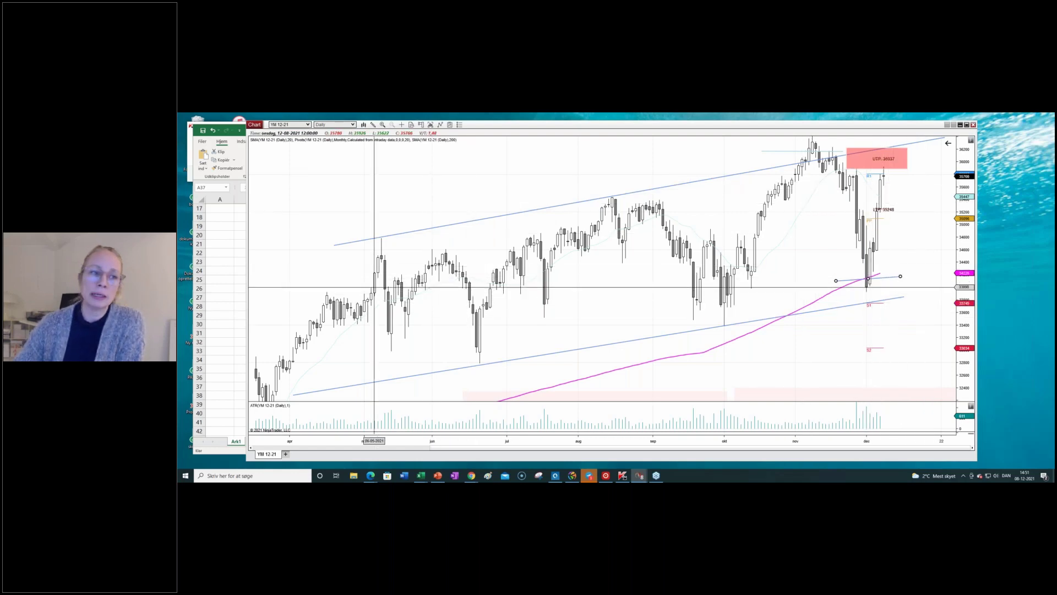
pyautogui.click(229, 259)
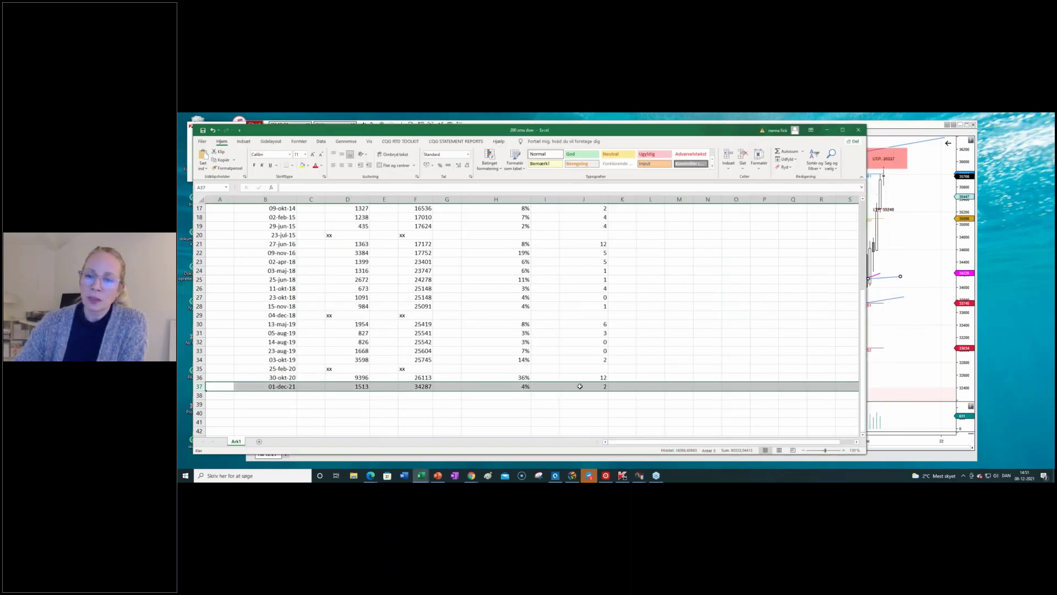
pyautogui.click(518, 386)
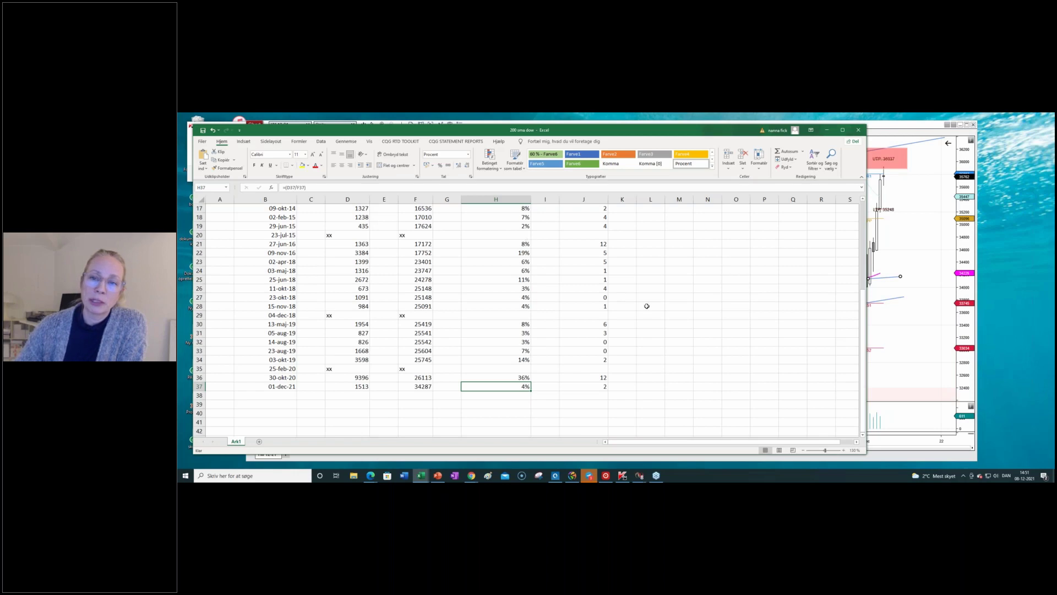
# Compare the latest touch on the YM 12-21 chart with the full Excel table of past touches, ending on the chart.
pyautogui.click(885, 177)
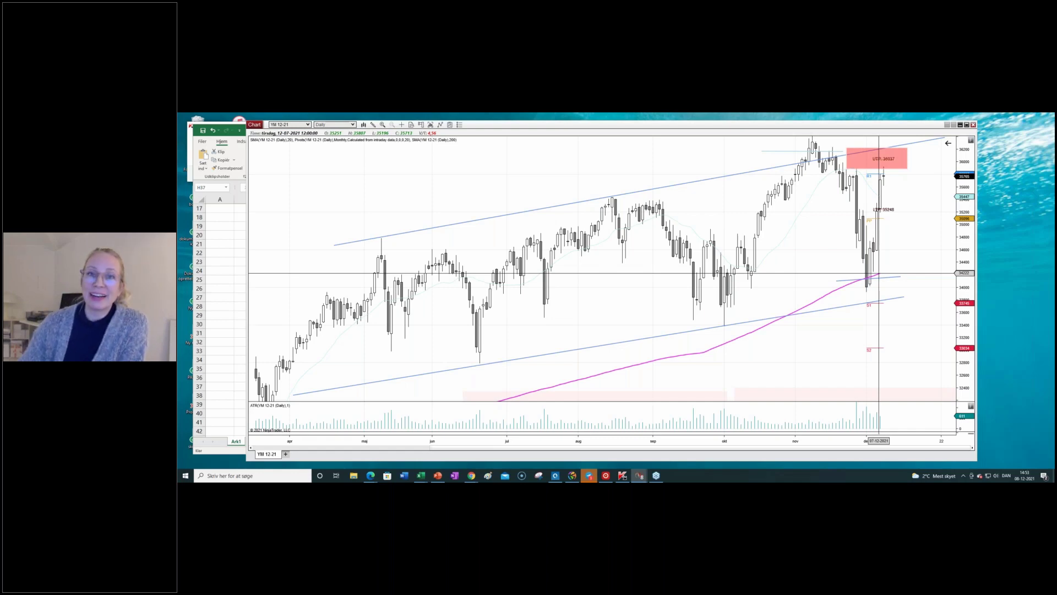
pyautogui.click(220, 175)
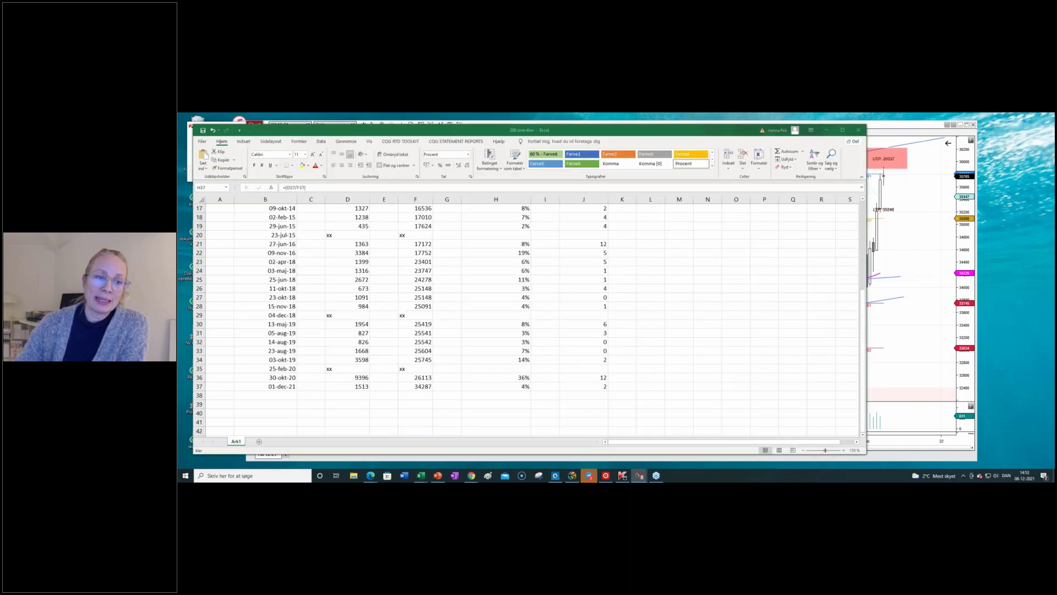
pyautogui.scroll(5, 541, 382)
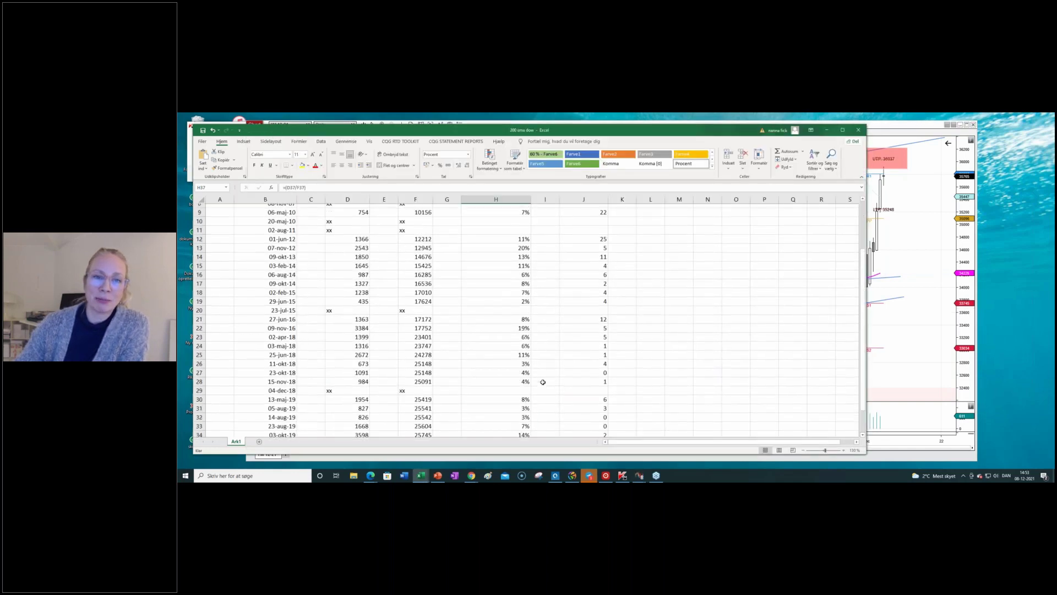
pyautogui.scroll(-5, 679, 379)
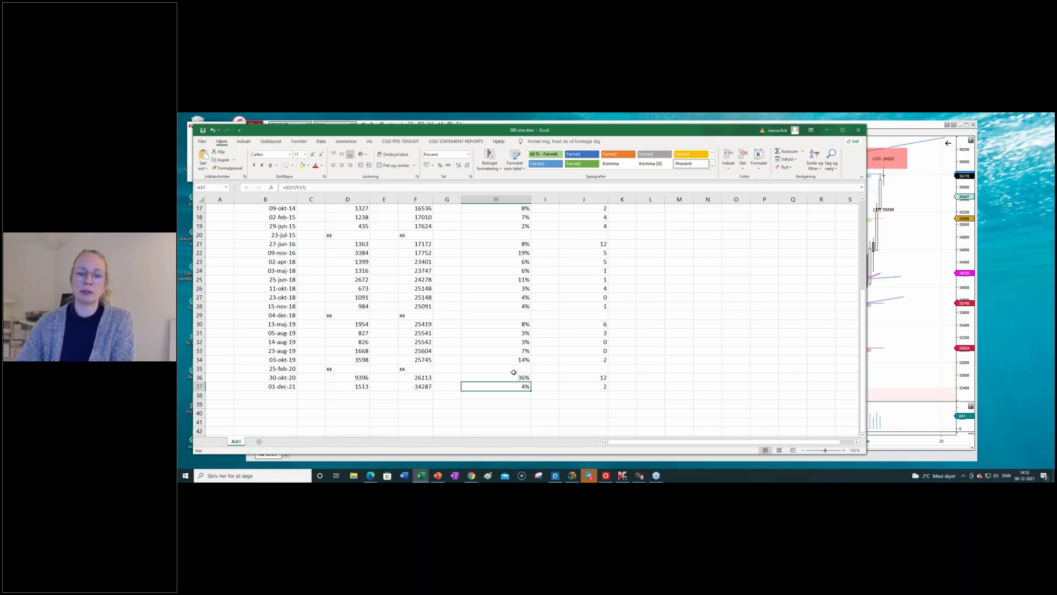
pyautogui.scroll(5, 514, 373)
pyautogui.scroll(1, 551, 368)
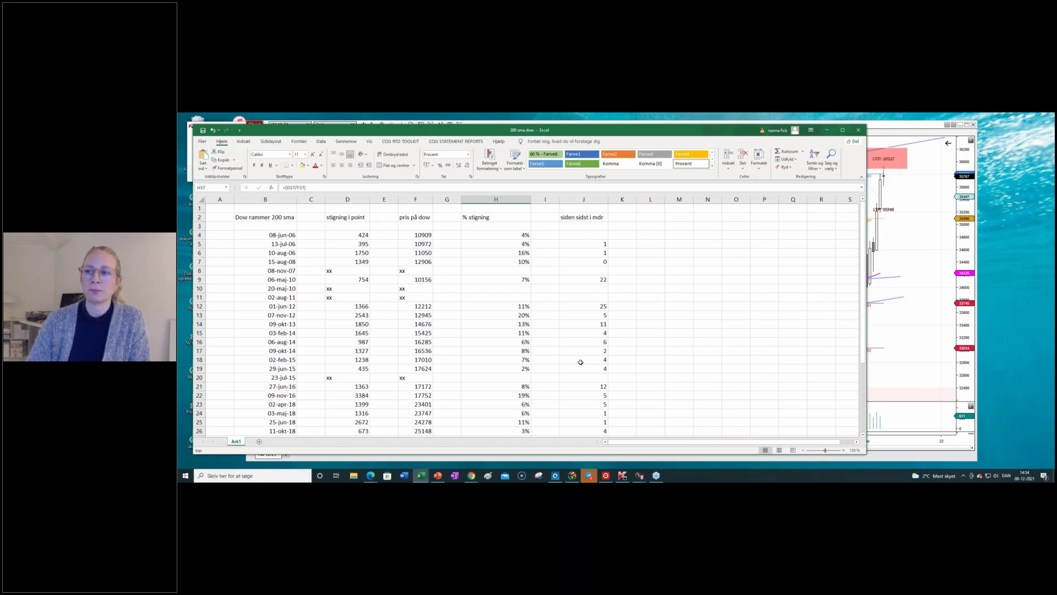
pyautogui.click(913, 318)
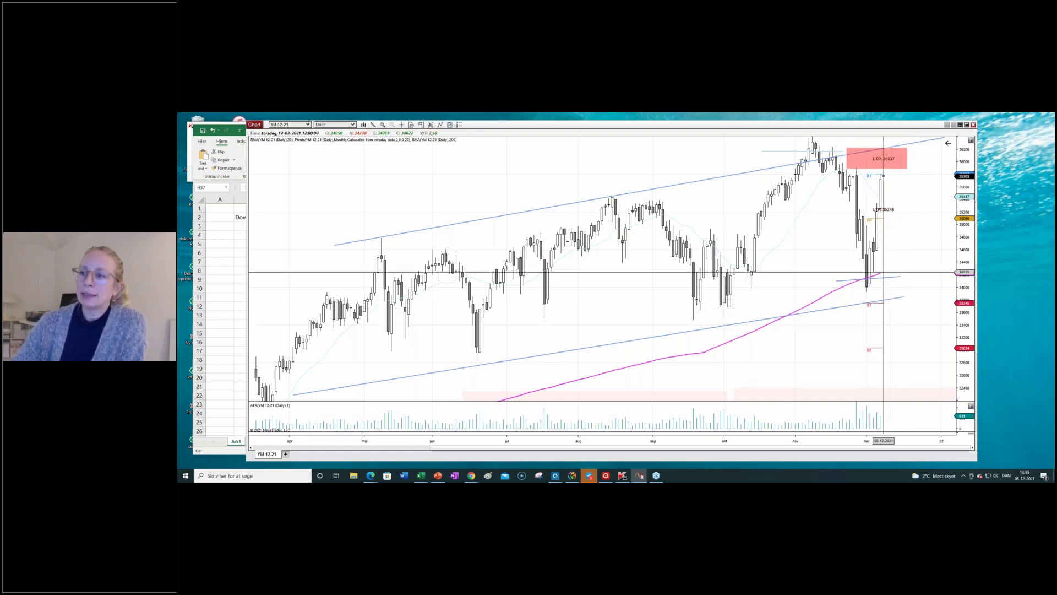
# Move the daily YM 12-21 chart aside to uncover the Excel dates, and bring up the 240-minute YM 12-21 chart.
pyautogui.moveTo(712, 126); pyautogui.dragTo(770, 125)
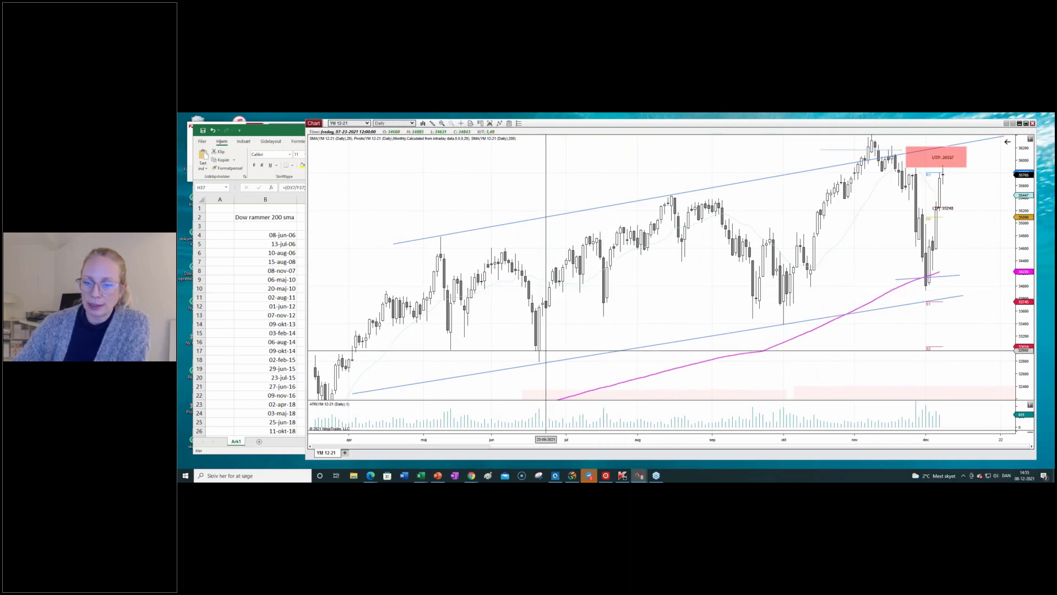
pyautogui.moveTo(642, 477)
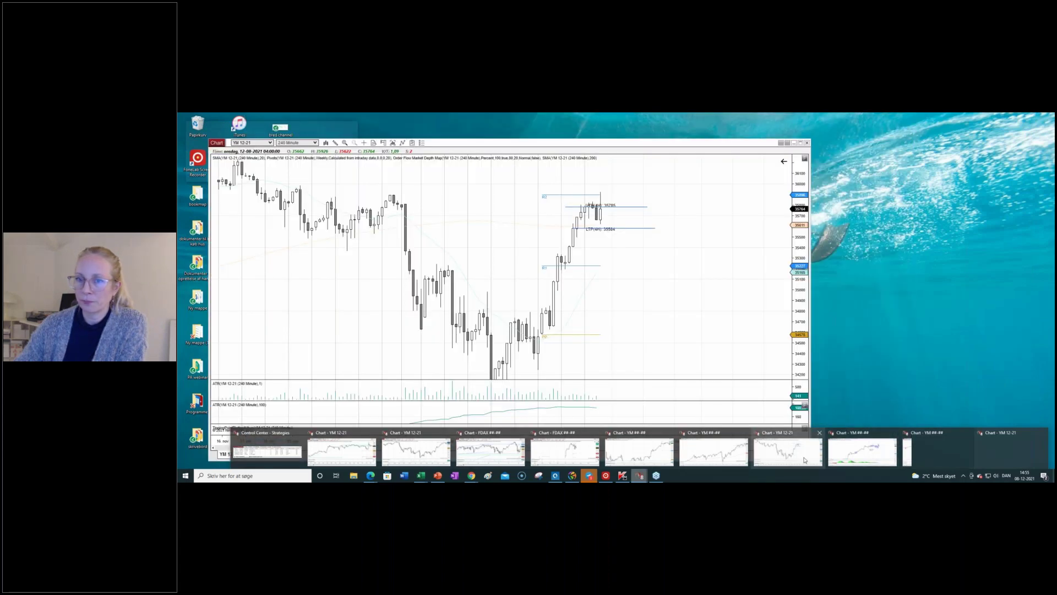
pyautogui.click(805, 460)
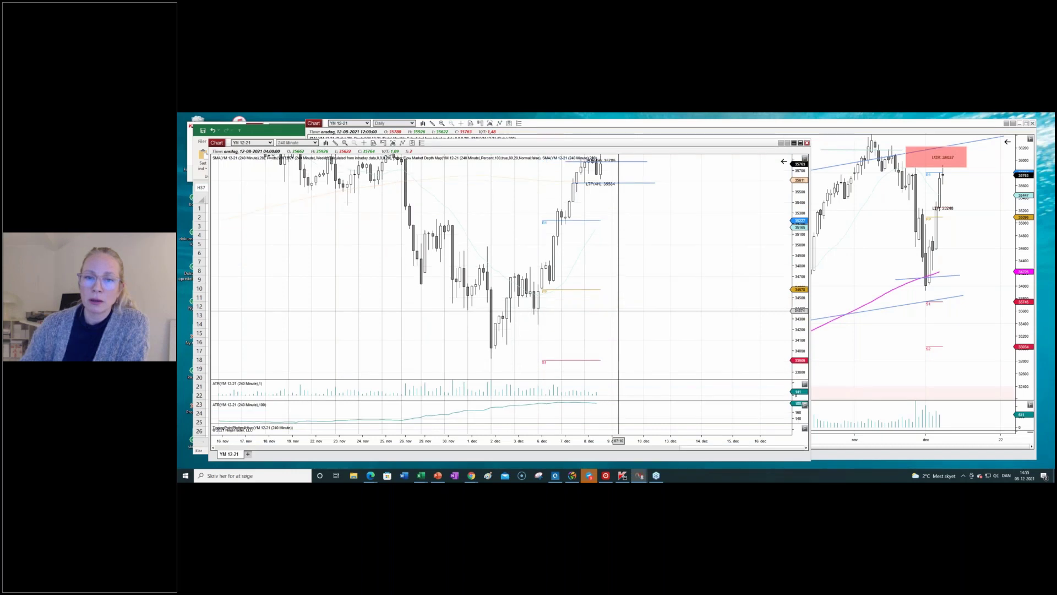
# Trace the falling zigzag from the 26 November drop to the early December low, plus the rebound, with line segments on the 240-minute chart.
pyautogui.moveTo(433, 331); pyautogui.dragTo(657, 348)
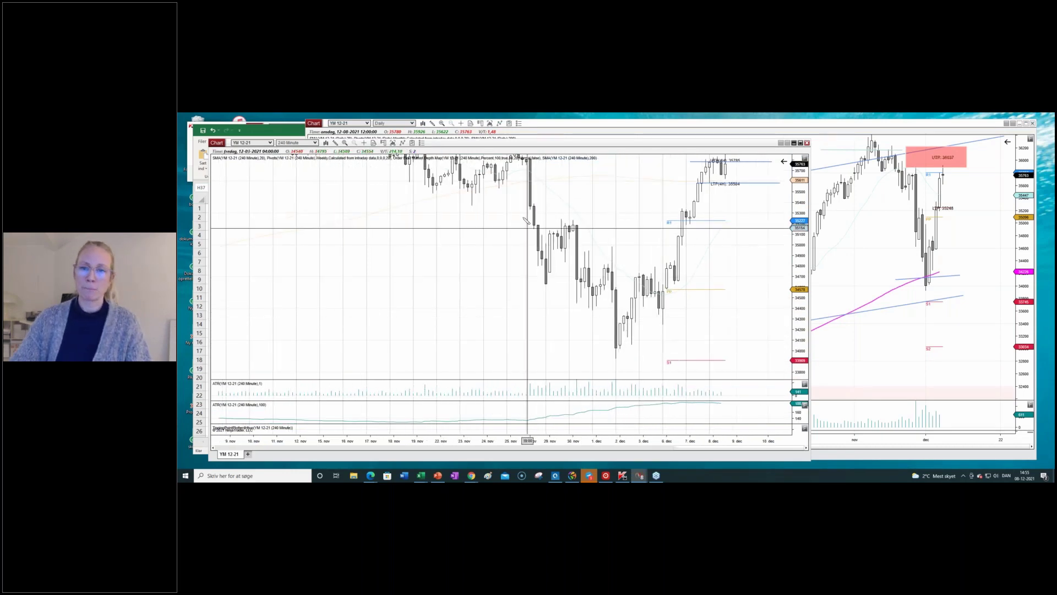
pyautogui.click(530, 188)
pyautogui.click(537, 238)
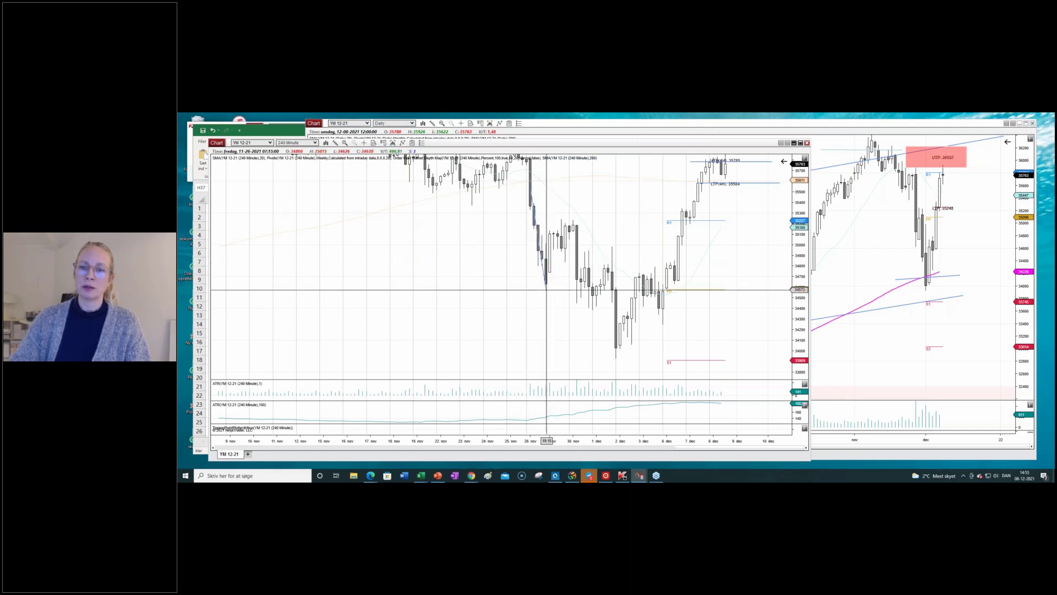
pyautogui.click(546, 289)
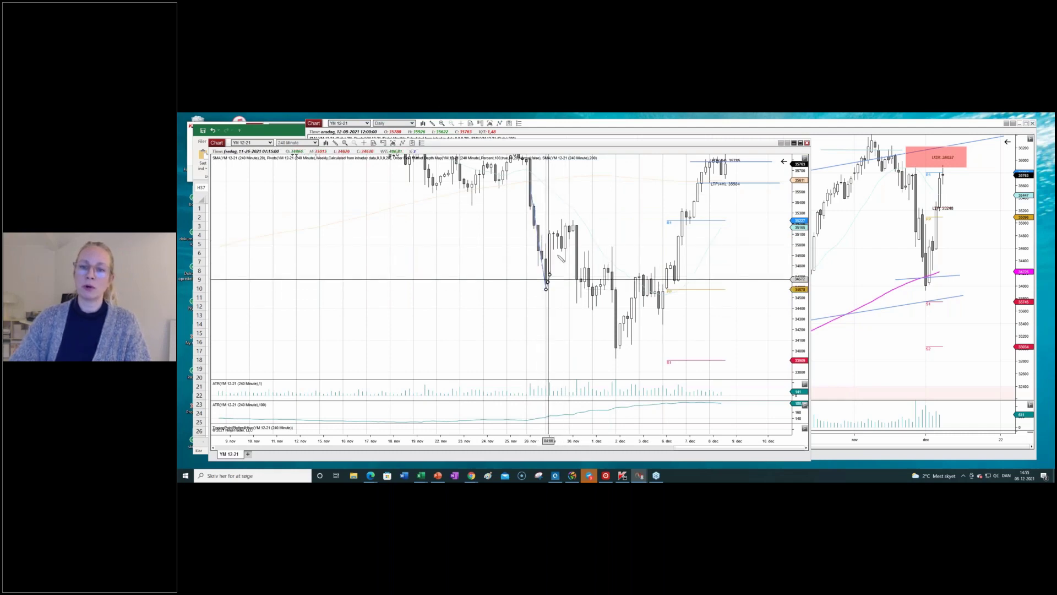
pyautogui.click(558, 253)
pyautogui.click(569, 220)
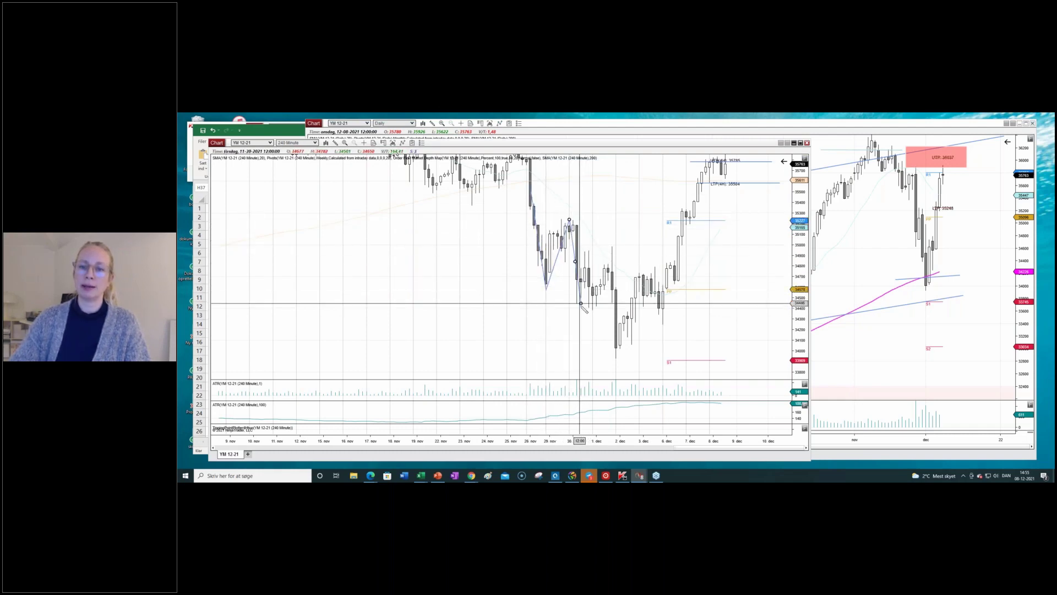
pyautogui.click(576, 307)
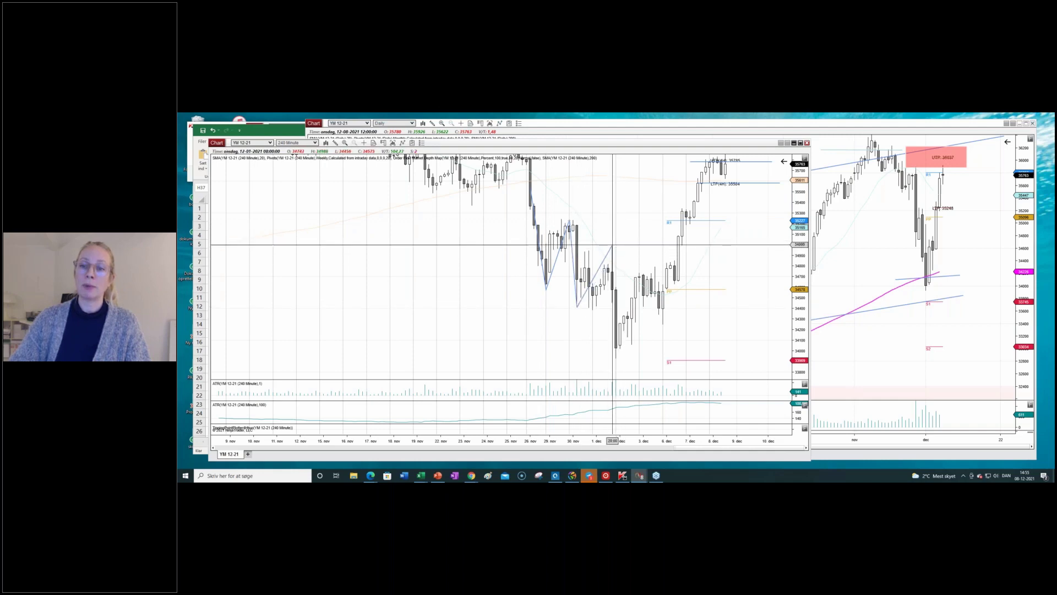
pyautogui.click(612, 245)
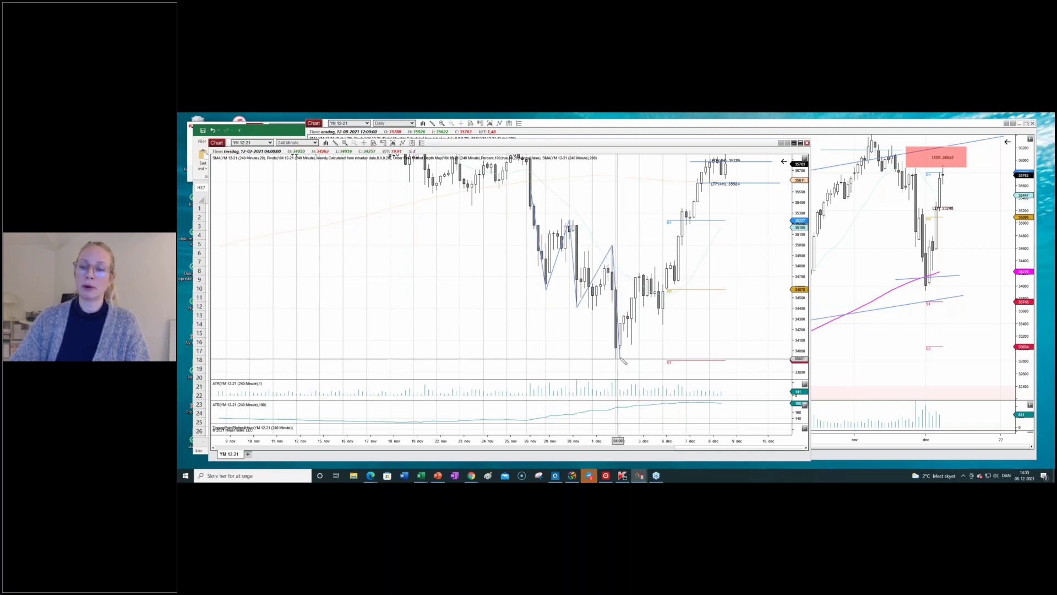
pyautogui.click(621, 358)
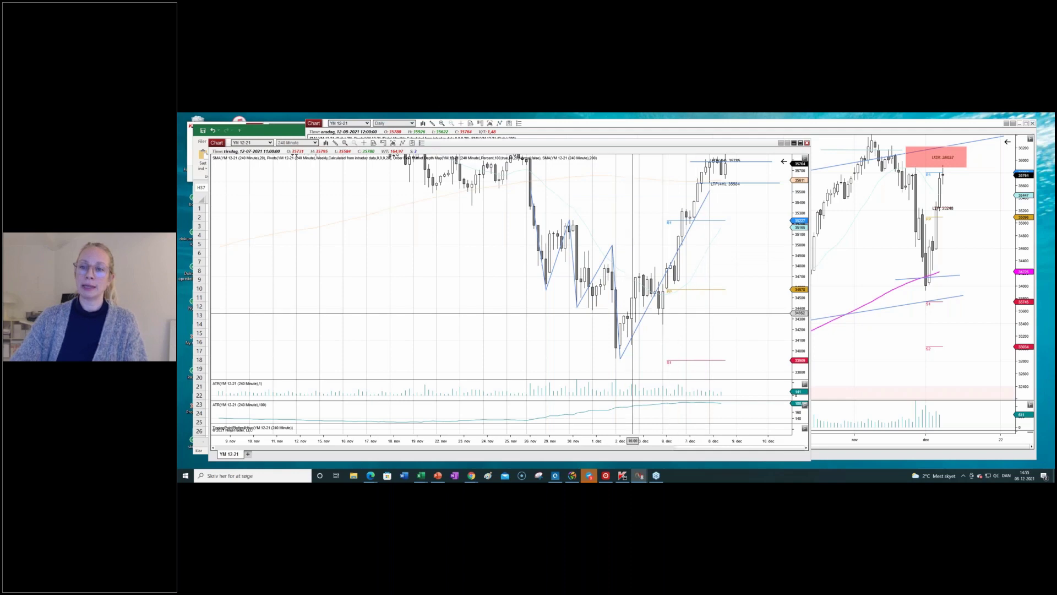
# Draw a temporary descending trend line across the area of the late November and early December lows, and delete it.
pyautogui.click(503, 273)
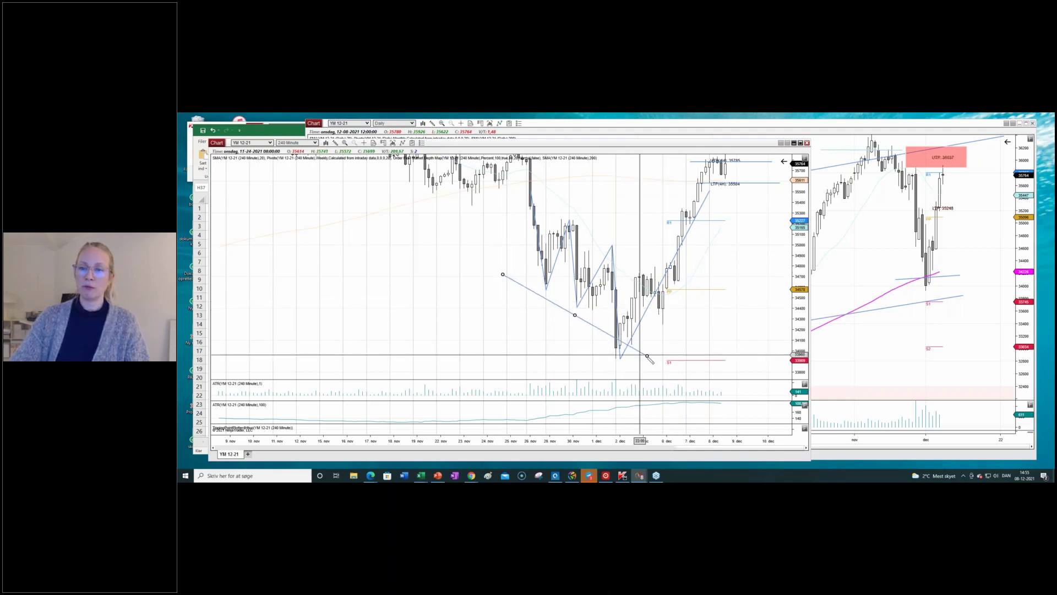
pyautogui.click(654, 374)
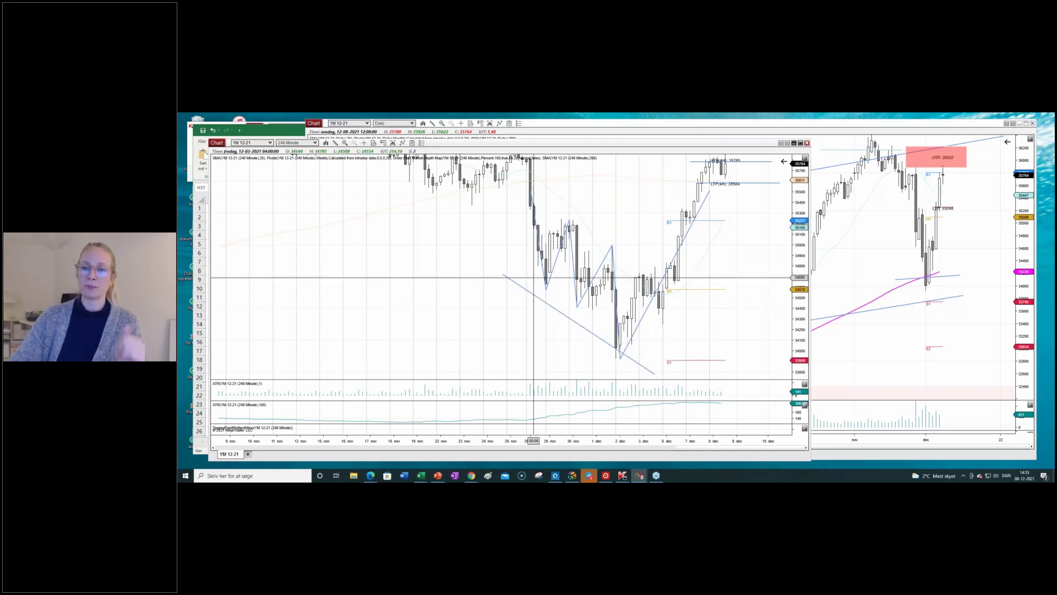
pyautogui.rightClick(565, 316)
pyautogui.click(538, 333)
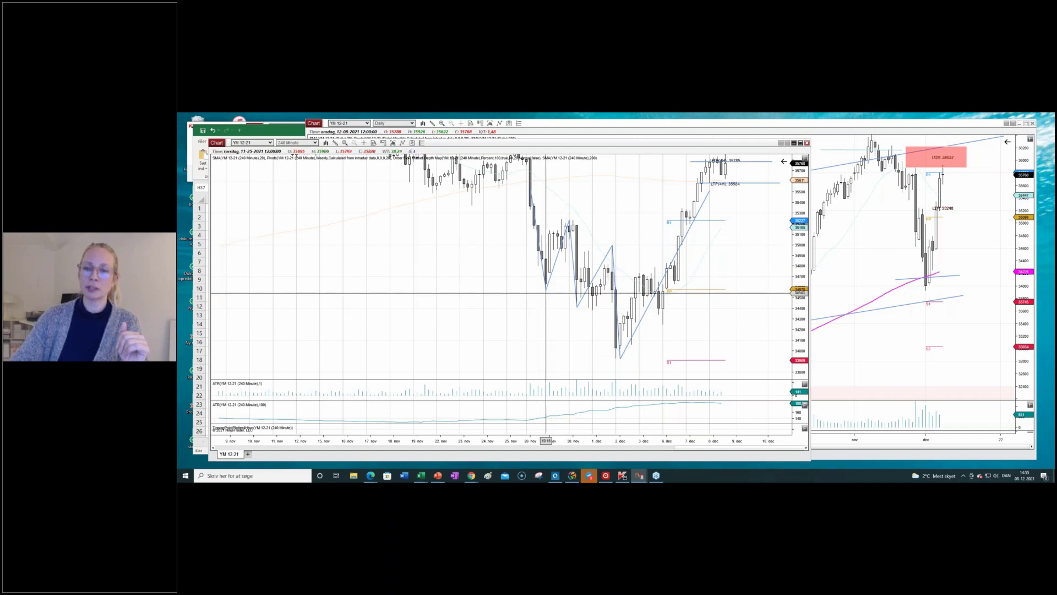